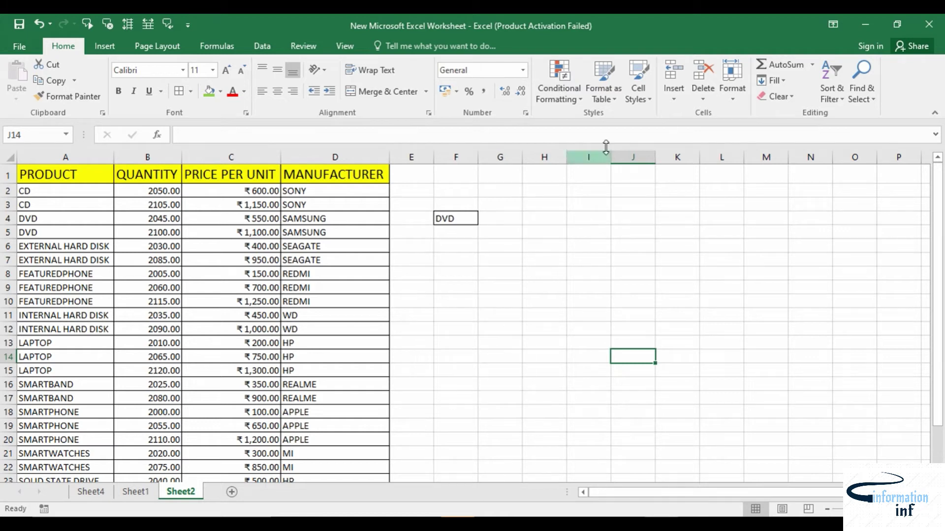
Open the Home tab's Conditional Formatting dropdown for the product table.
click(558, 91)
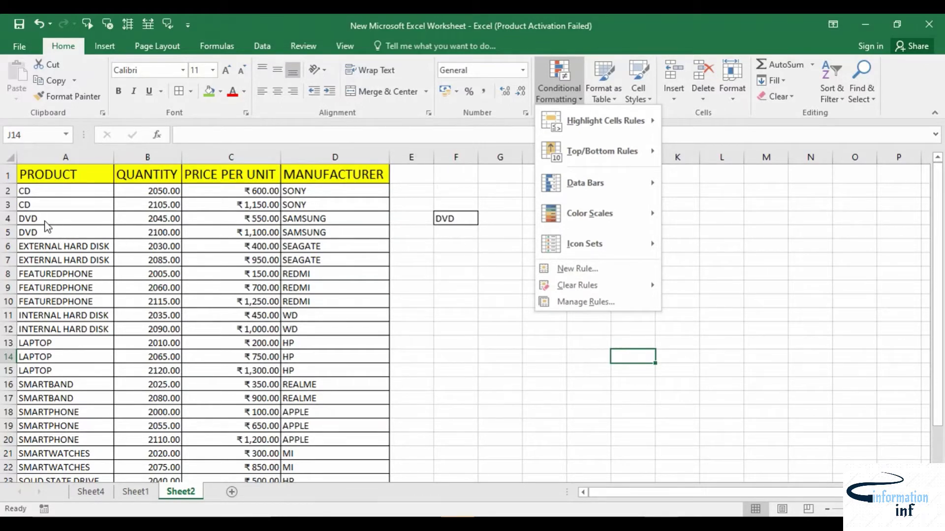
Start a formula-based New Rule, then cancel it without adding any rule.
click(577, 269)
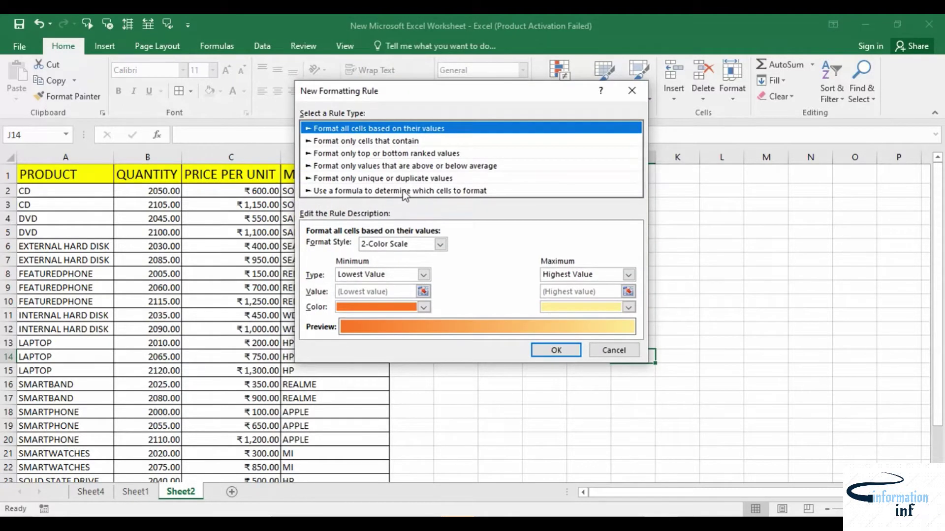
click(468, 192)
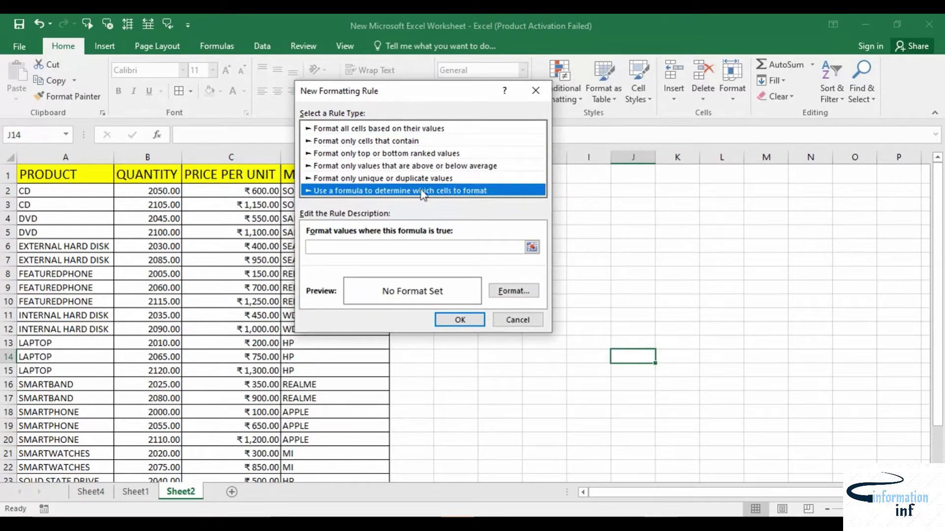
click(507, 321)
Select the data rows A2:D27 and start a new formula-based conditional formatting rule.
drag(50, 176, 157, 289)
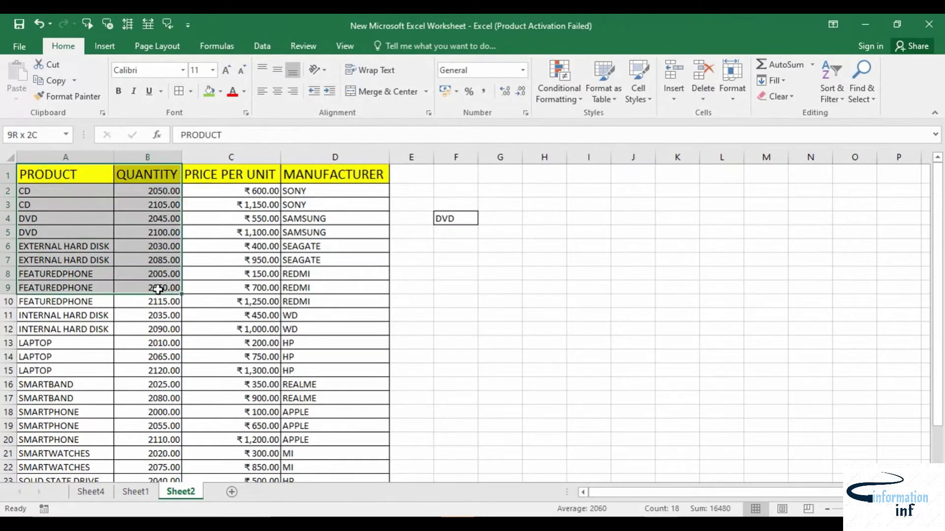
mouse_move(30, 191)
mouse_down()
mouse_move(328, 481)
mouse_move(326, 456)
mouse_up()
scroll(214, 205, up, 2)
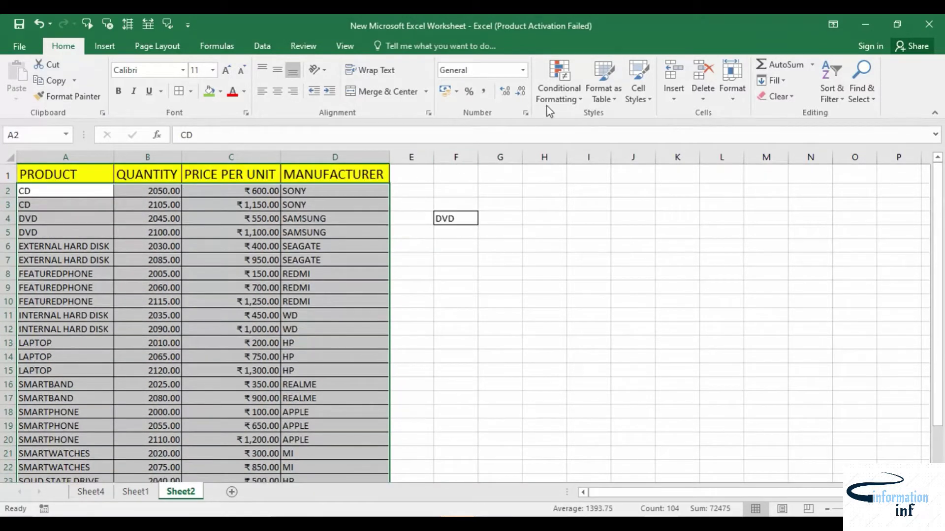
click(557, 93)
click(574, 268)
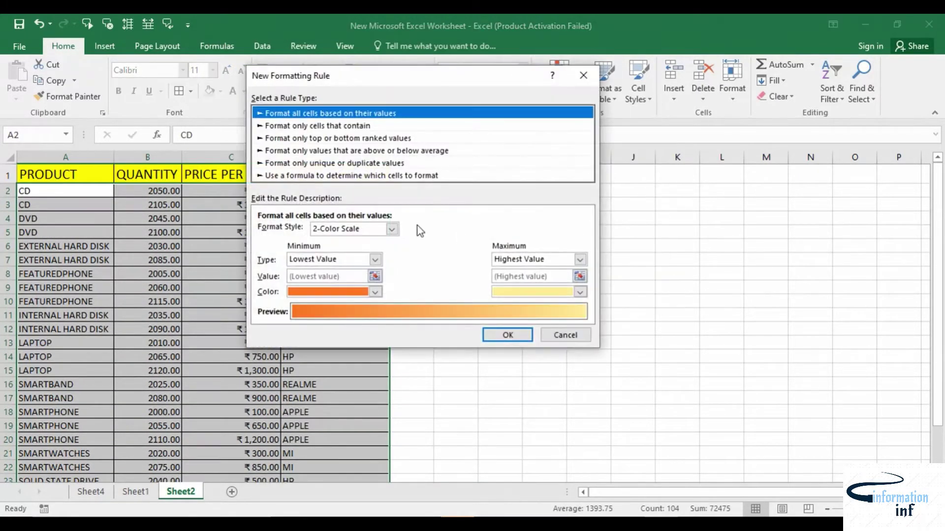
click(291, 177)
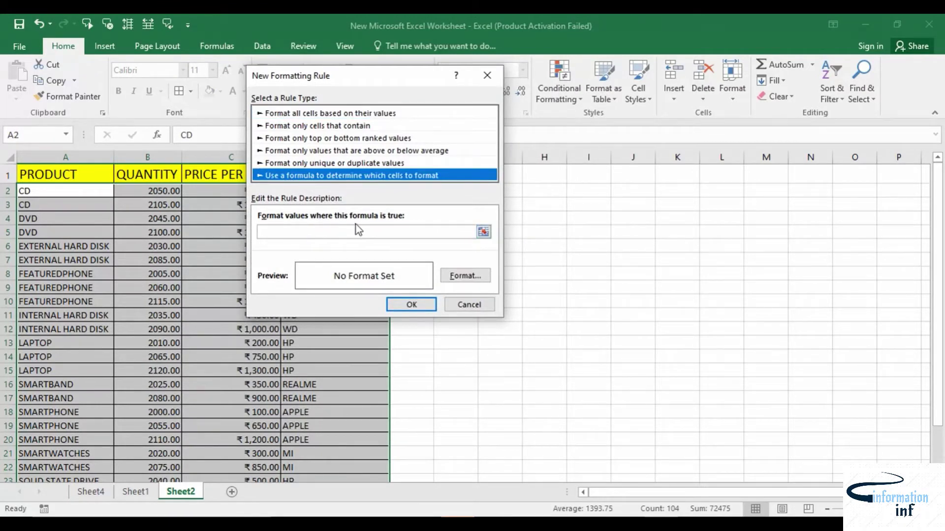
Build the rule formula =A2=$F$4 by picking cells A2 and F4 from the sheet.
click(484, 232)
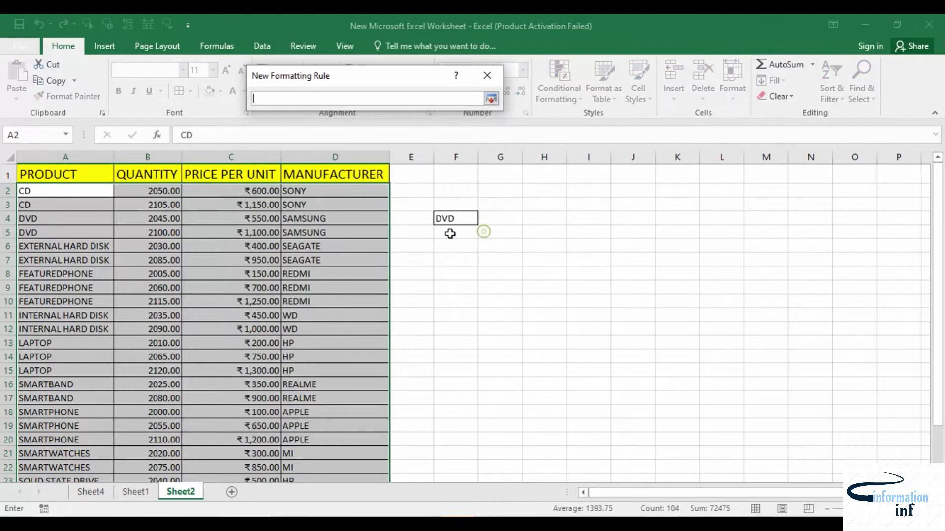
click(68, 196)
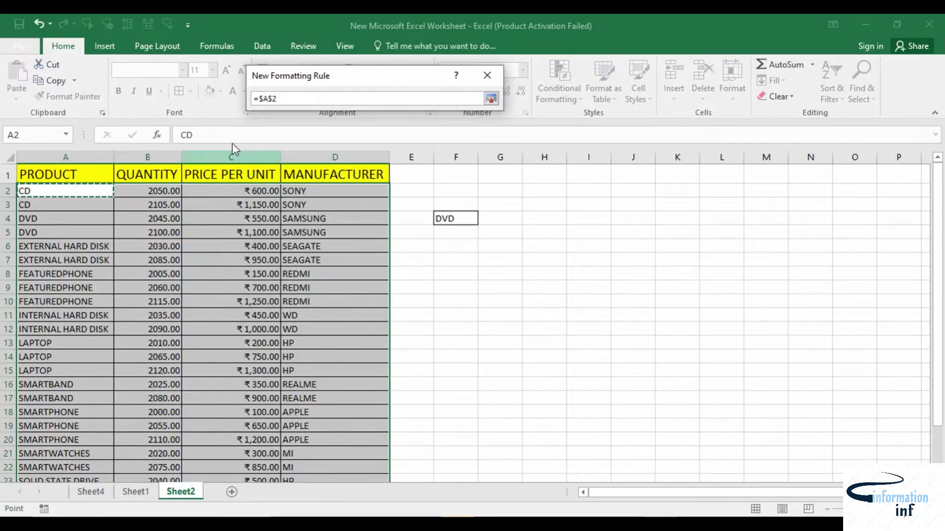
drag(288, 85, 366, 133)
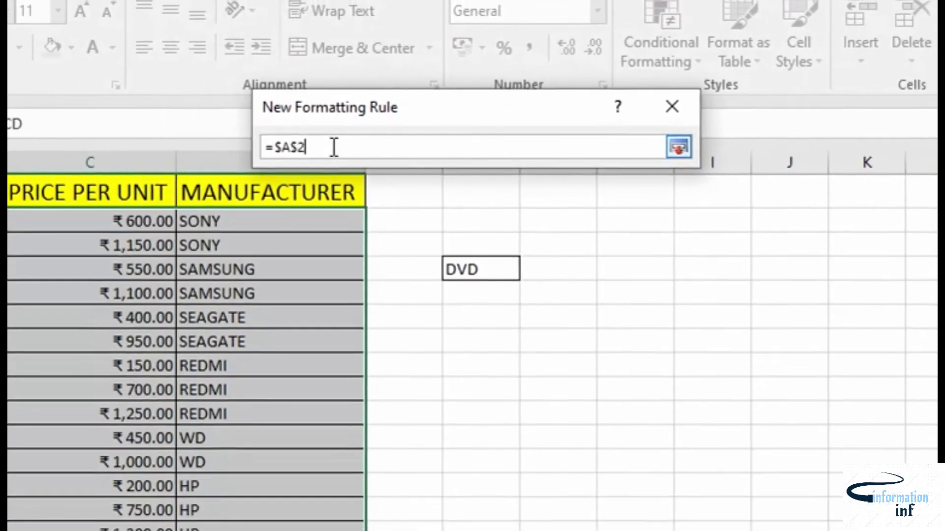
key(F4)
key(F4)
key(F4)
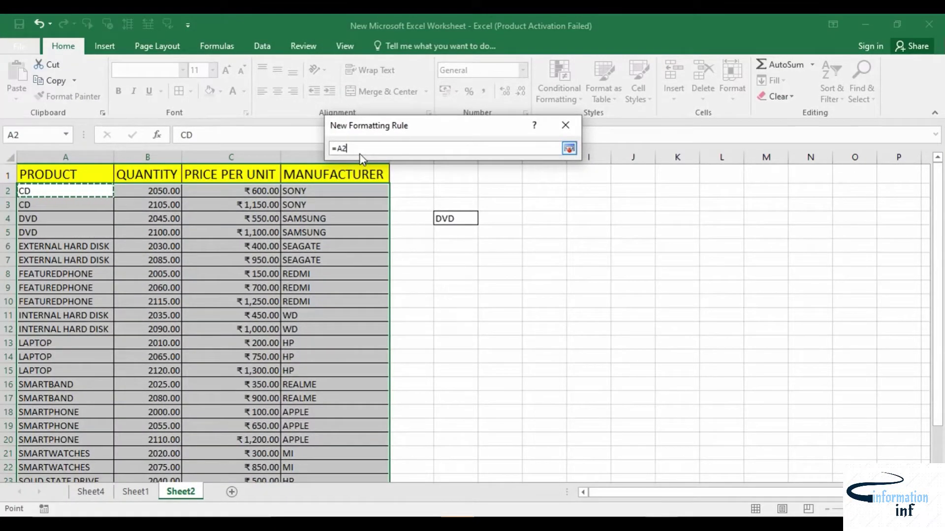
text(=)
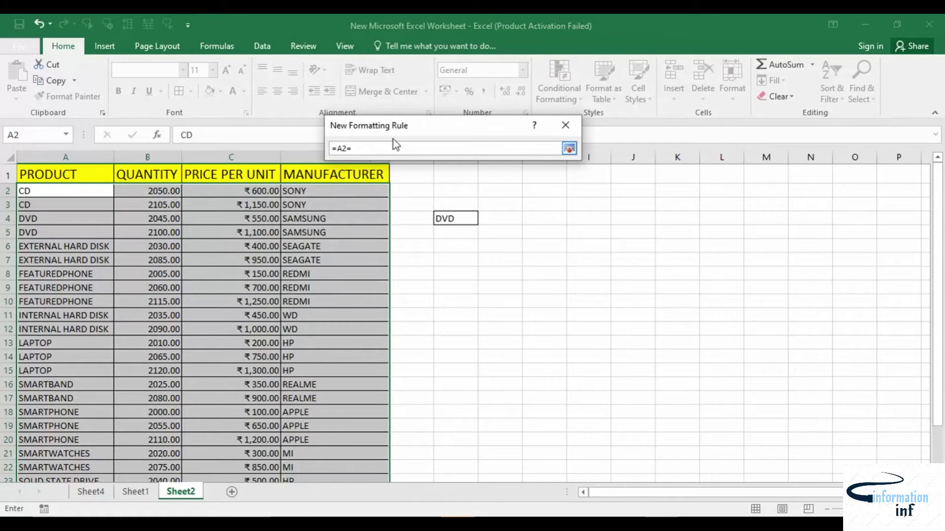
click(453, 218)
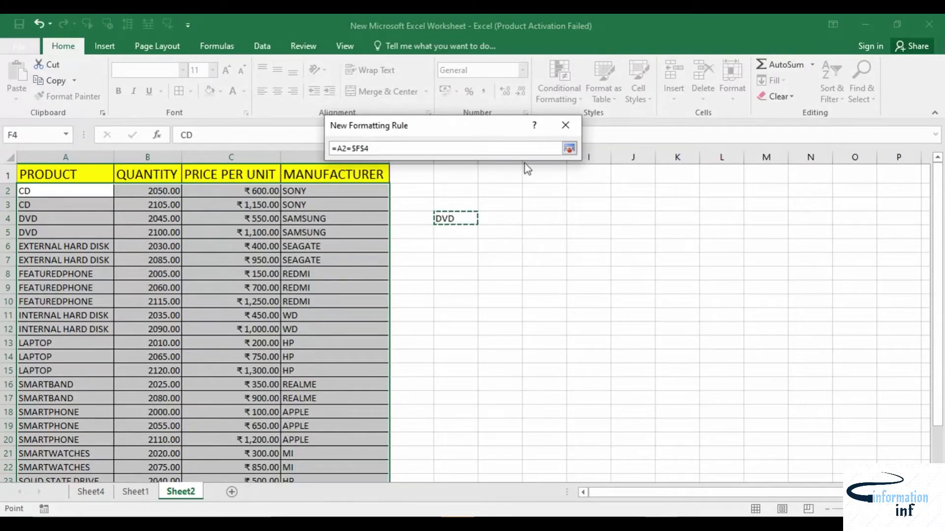
click(569, 148)
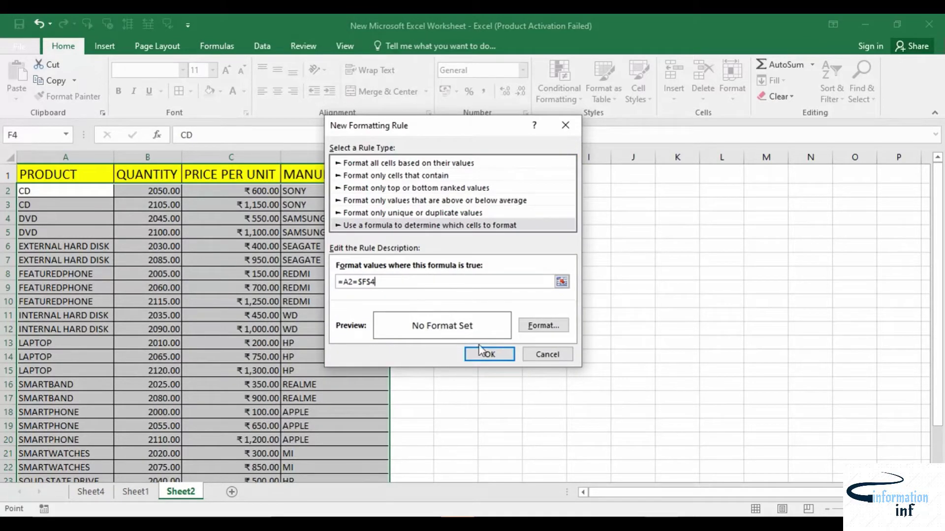
Give the rule a light blue fill and apply it, highlighting the DVD cells A4:A5.
click(546, 327)
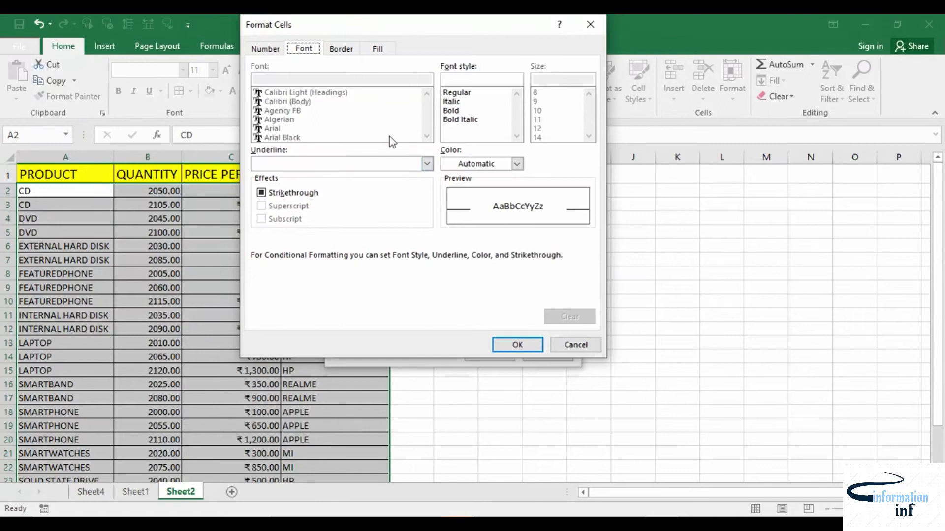
click(374, 48)
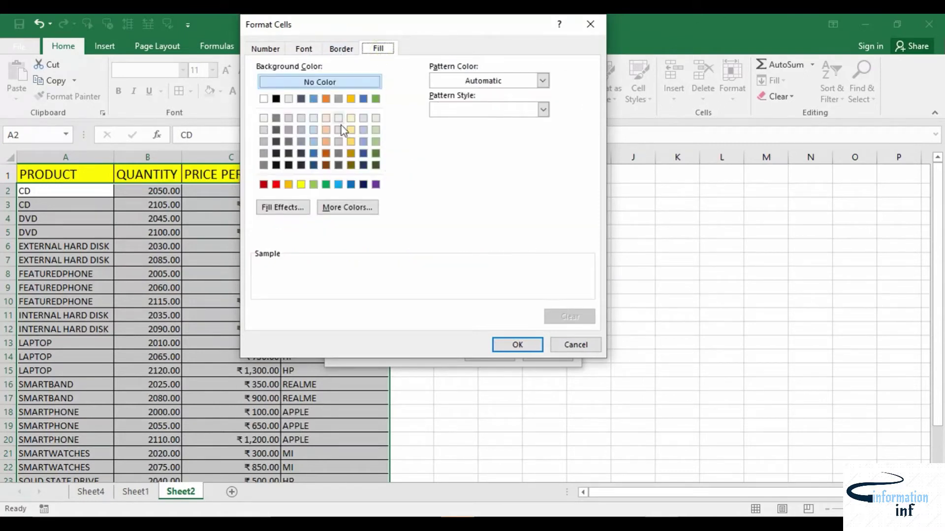
click(339, 184)
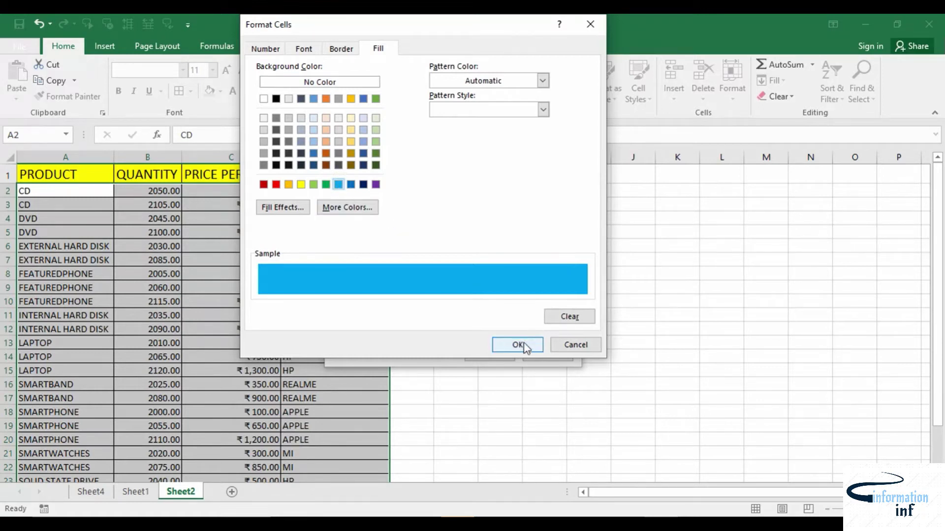
click(517, 345)
click(498, 352)
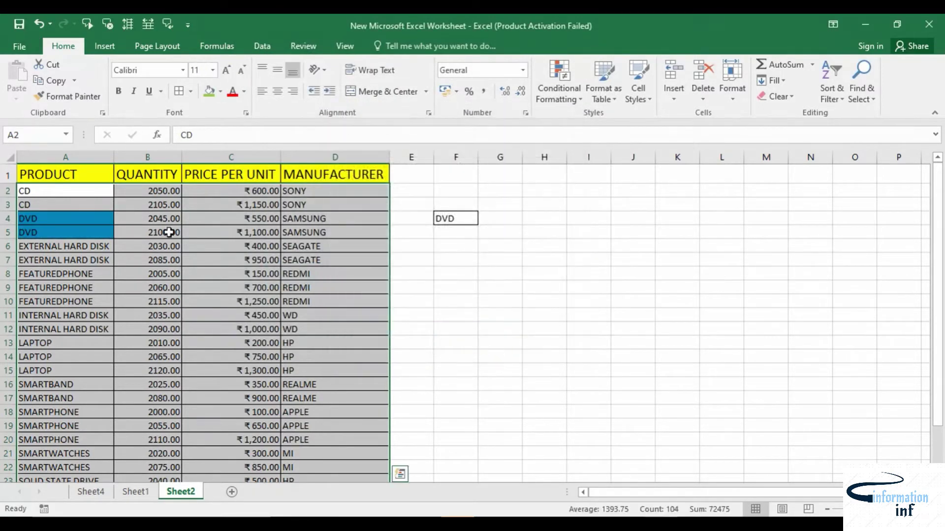
Enter LAPTOP in cell F4 as the product to highlight.
click(494, 336)
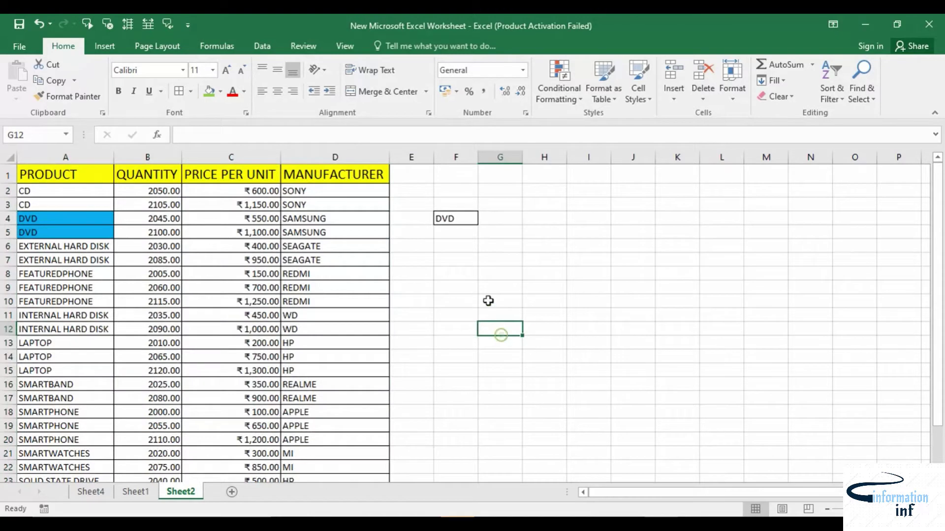
click(459, 223)
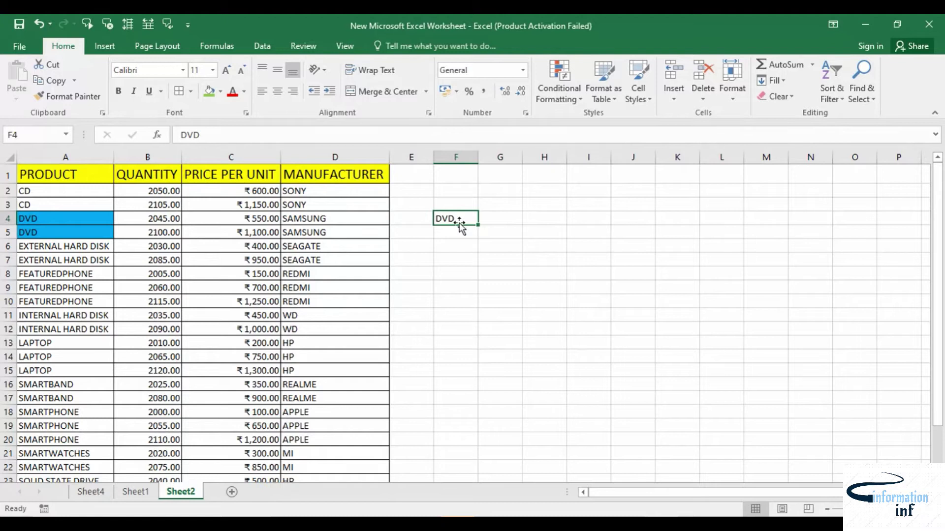
text(LAPTOP)
key(Return)
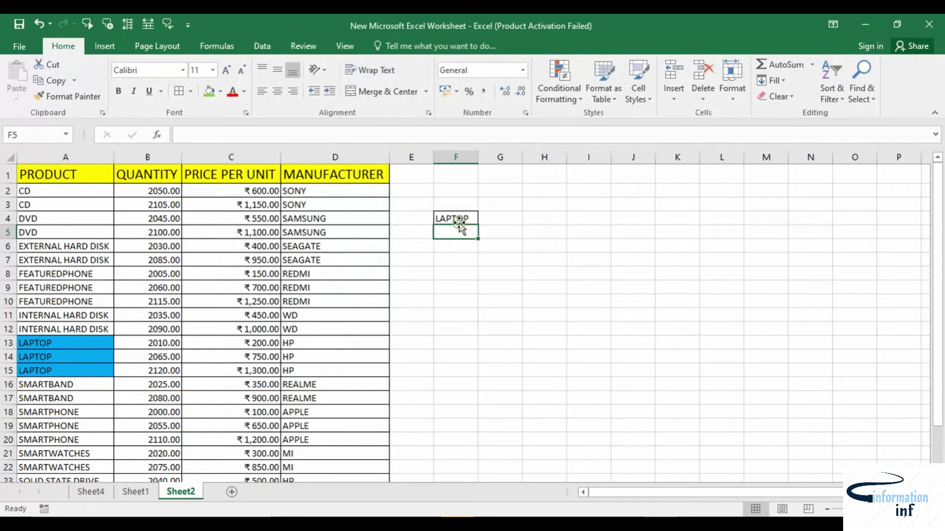
Replace the F4 entry with CD, moving the blue highlight to A2 and A3.
click(466, 217)
text(V)
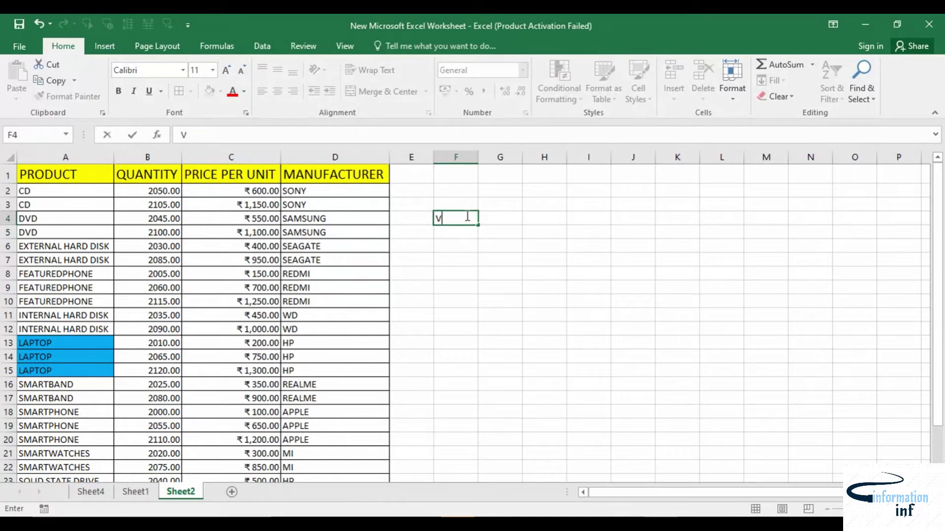
key(BackSpace)
key(BackSpace)
key(Return)
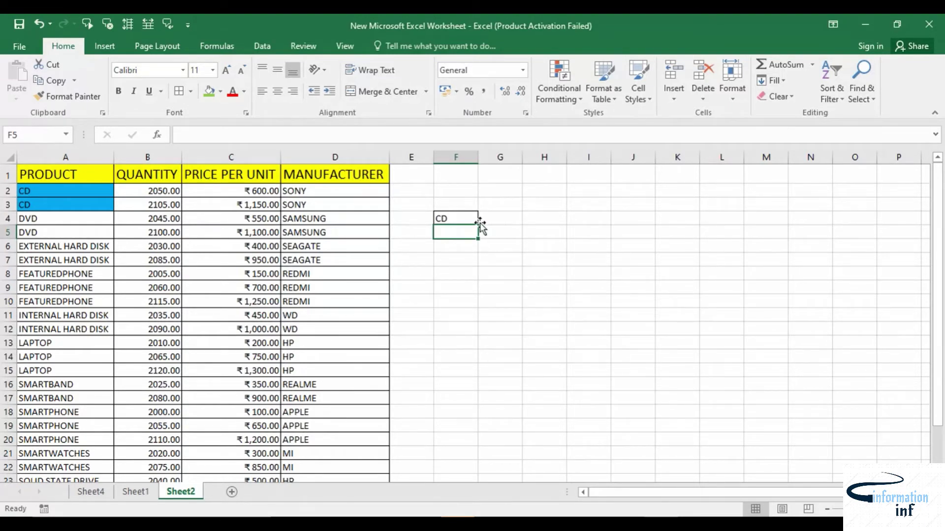
Clear all conditional formatting rules from the sheet, removing the blue highlight.
click(502, 218)
click(464, 219)
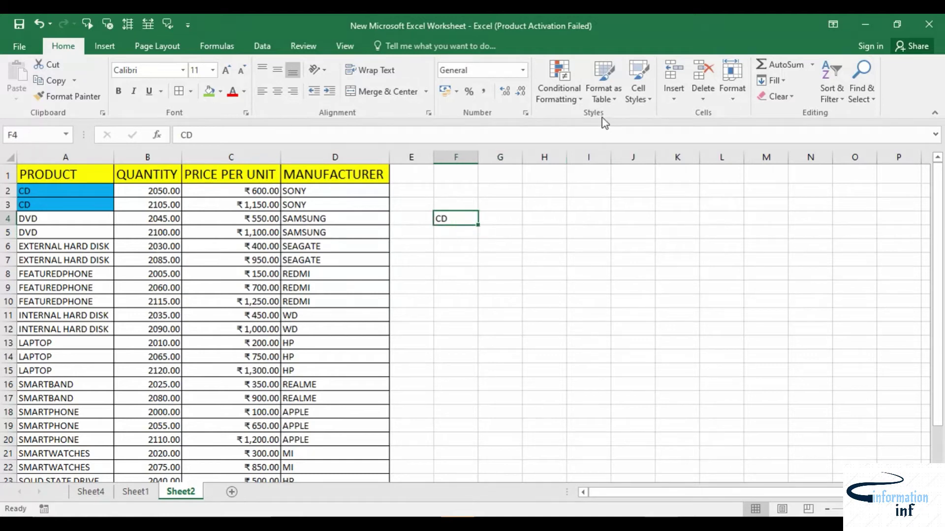
click(567, 82)
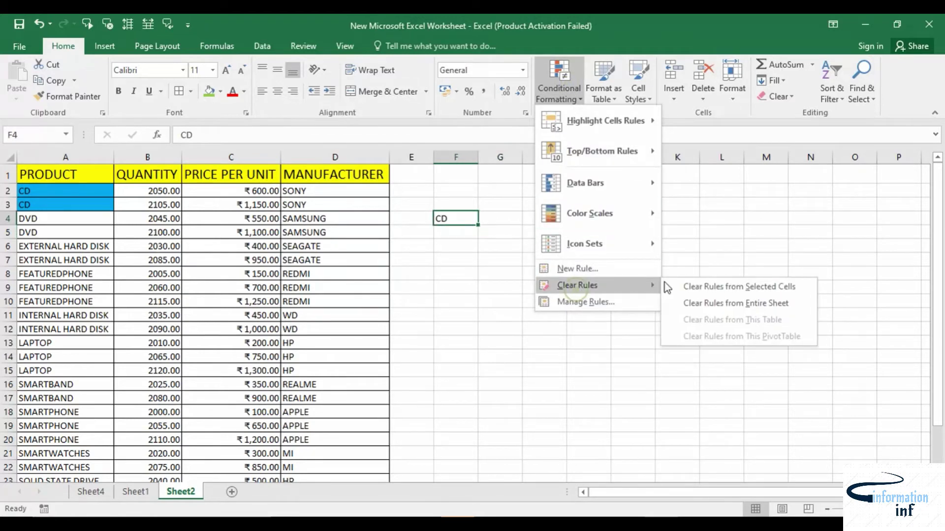
click(692, 297)
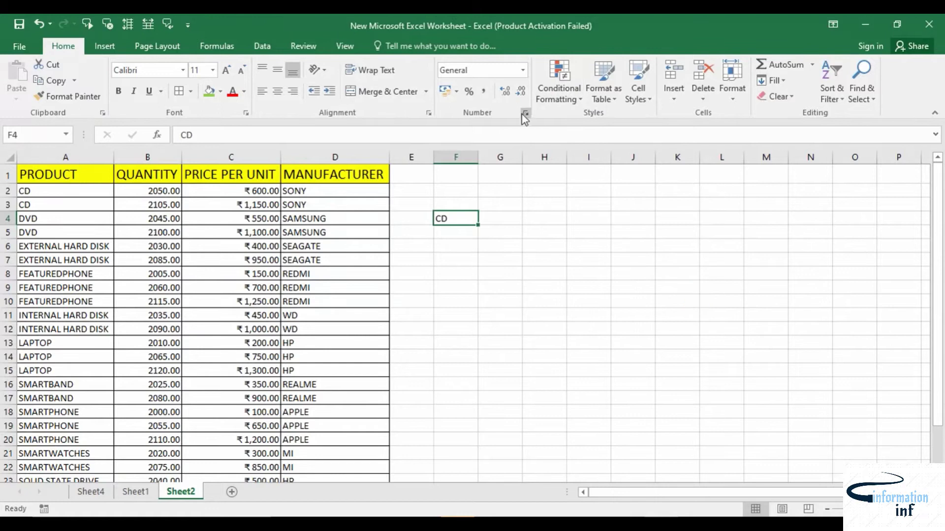
Start and cancel another formula-based rule, then select the data rows A2:D27.
click(559, 83)
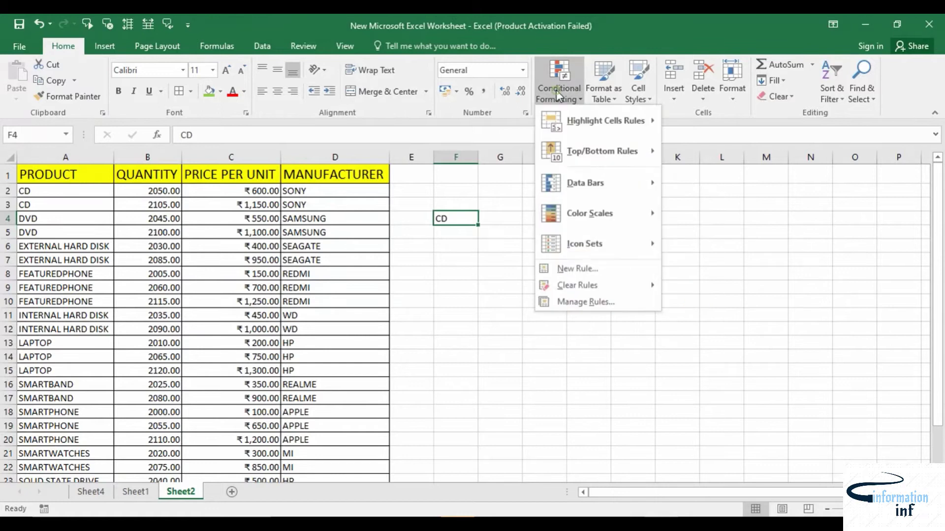
click(587, 270)
click(386, 209)
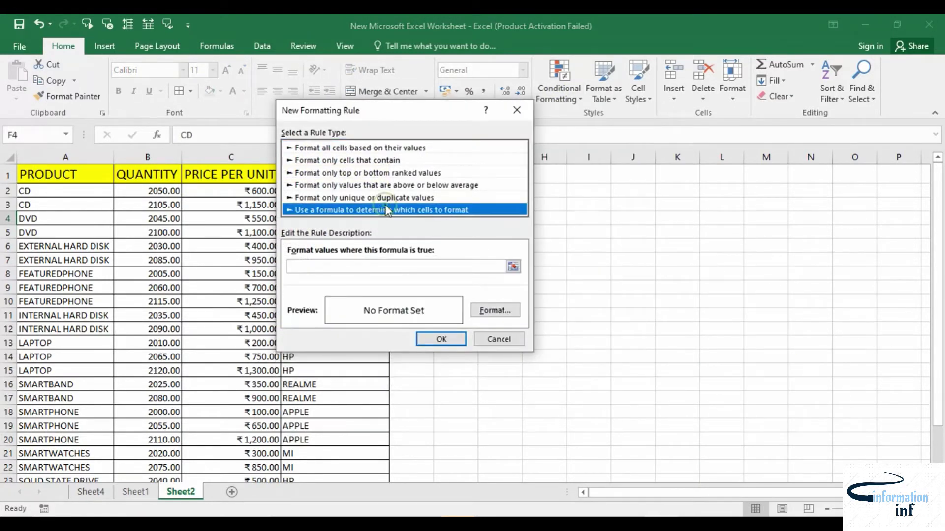
click(517, 111)
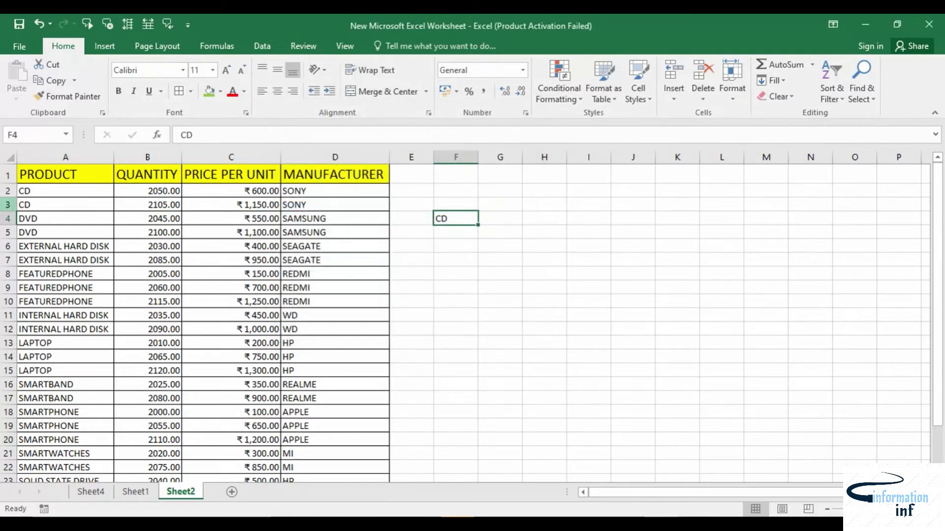
mouse_move(50, 191)
mouse_down()
mouse_move(295, 495)
mouse_move(295, 463)
mouse_up()
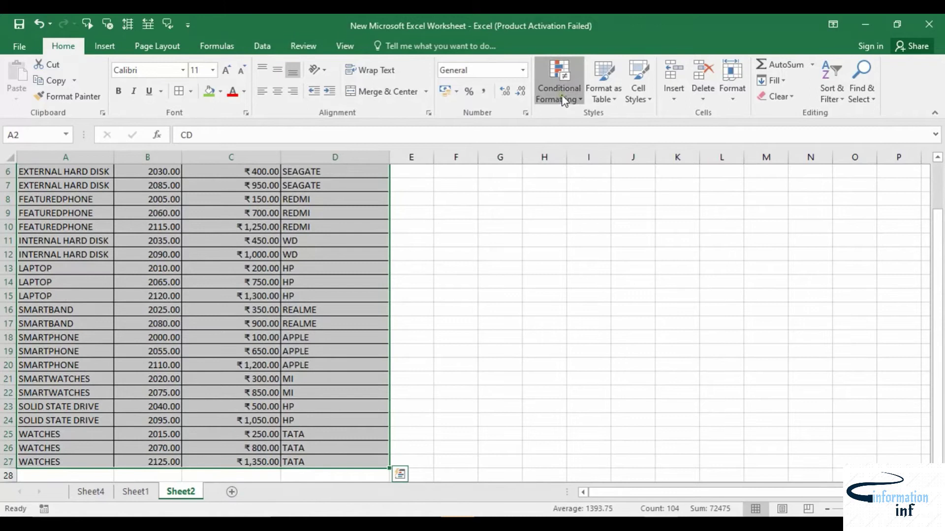
Start a formula-based rule with the condition =$A2=$F$4.
click(559, 81)
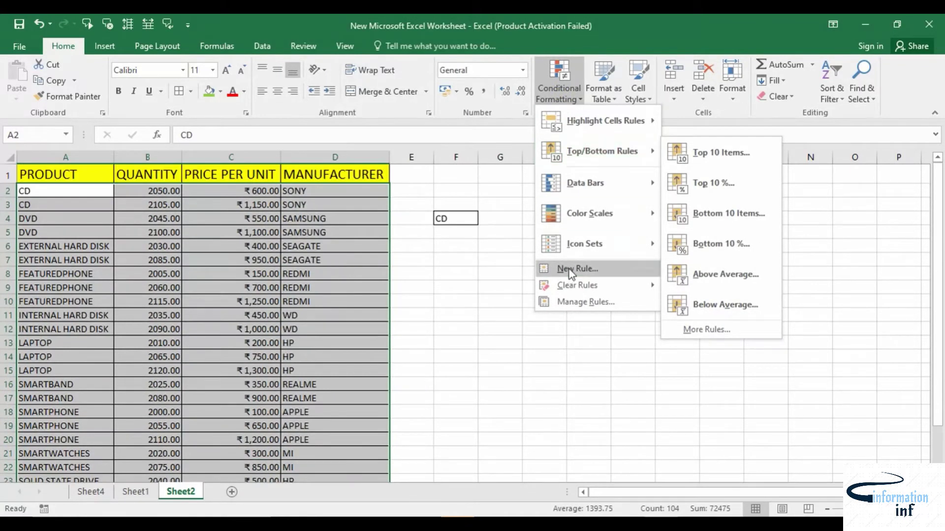
click(571, 269)
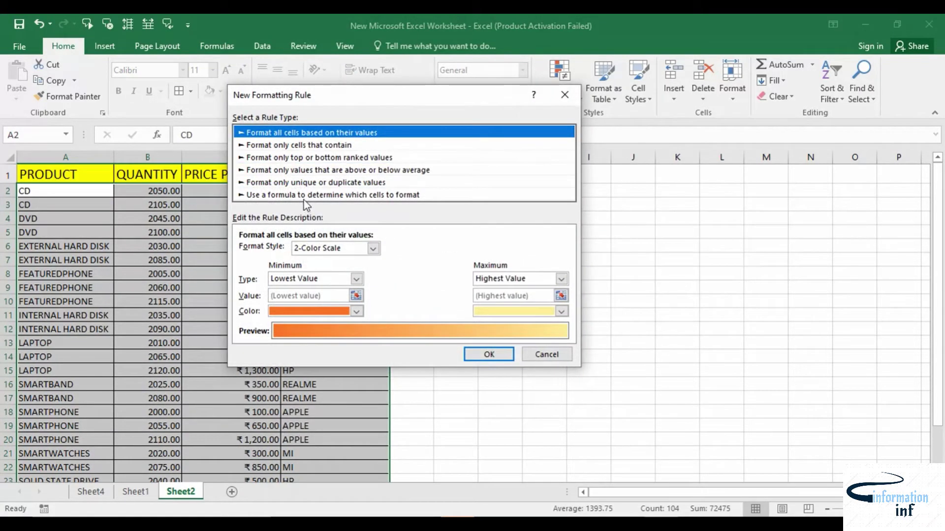
click(303, 197)
click(483, 255)
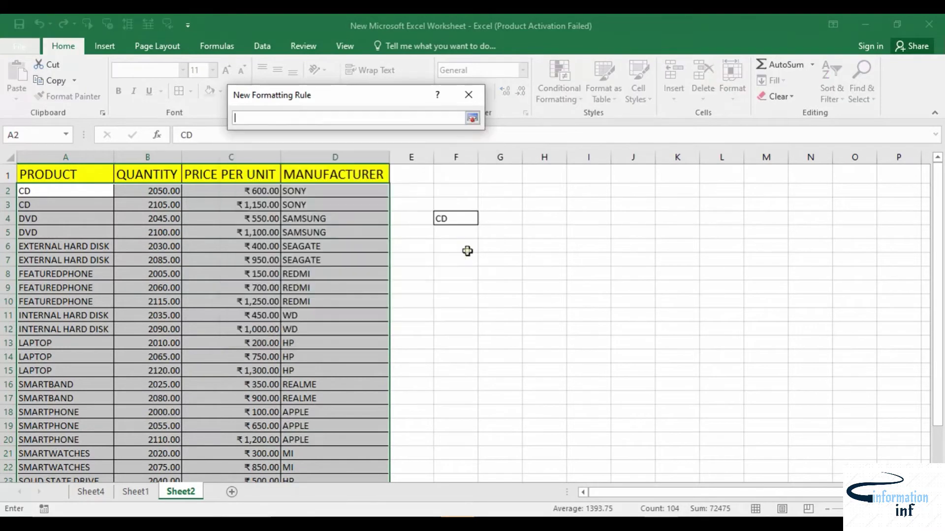
click(69, 194)
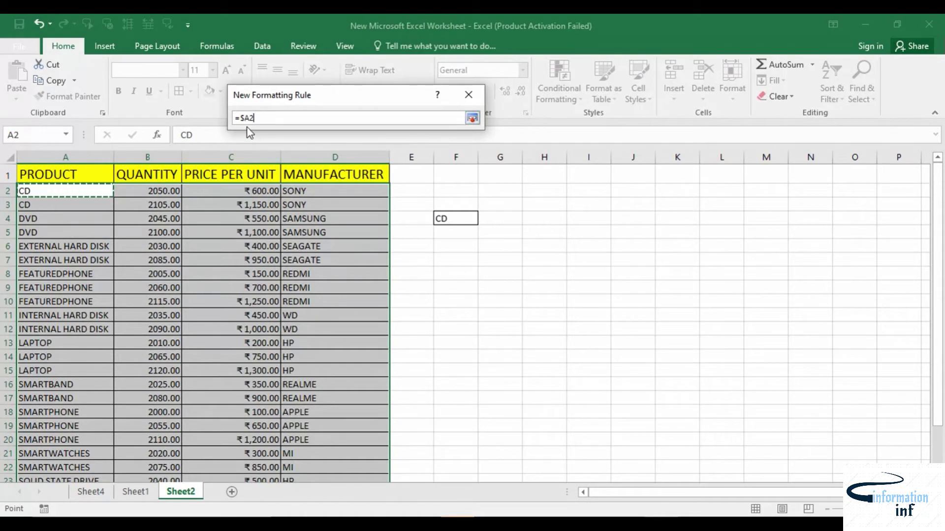
text(=$A2=)
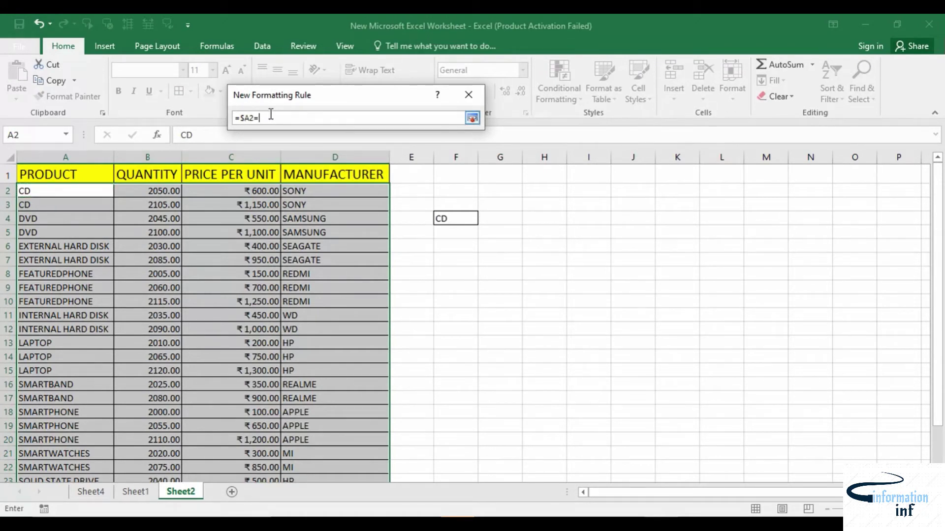
click(445, 218)
click(471, 118)
Give the rule a light green fill and apply it, highlighting both CD rows.
click(446, 296)
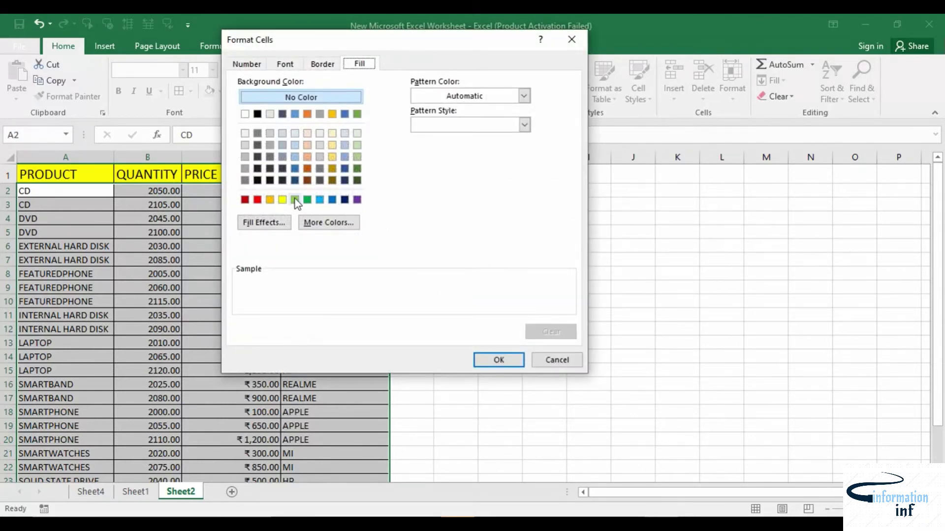
click(295, 200)
click(499, 361)
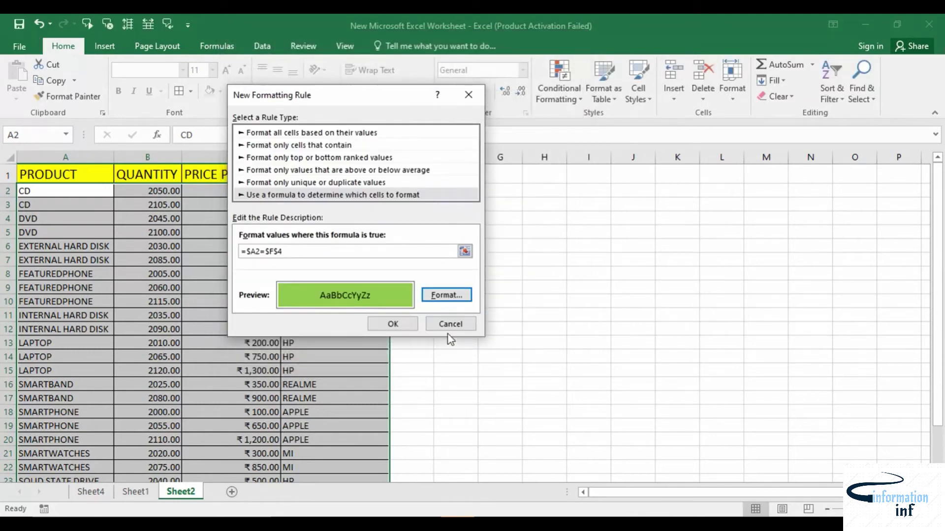
click(391, 322)
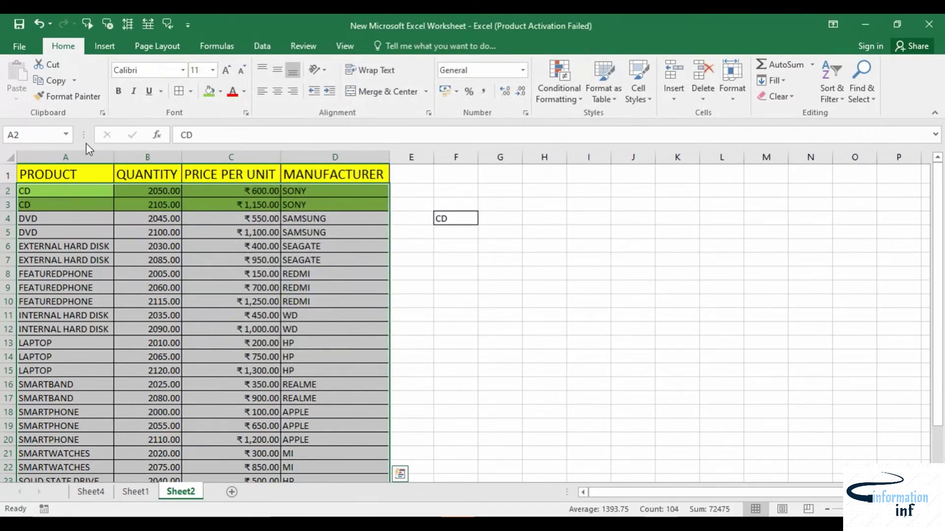
click(485, 362)
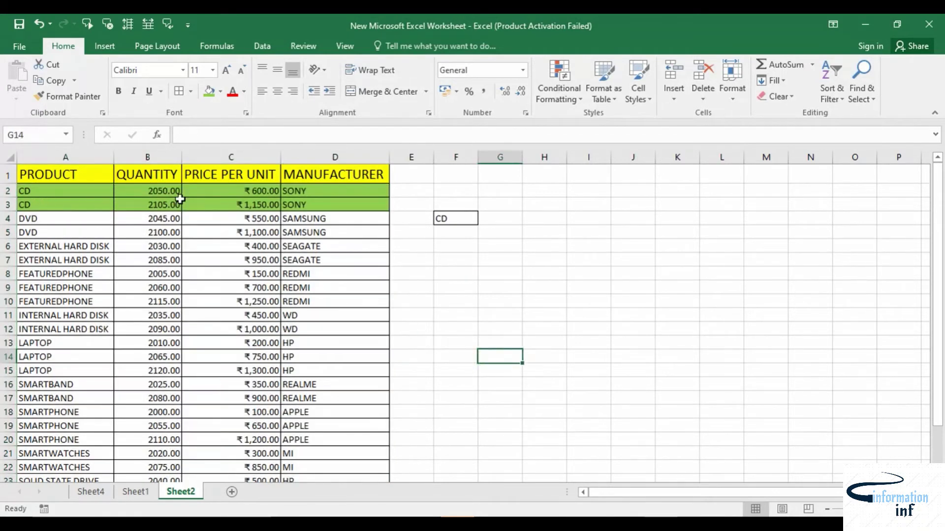
click(460, 219)
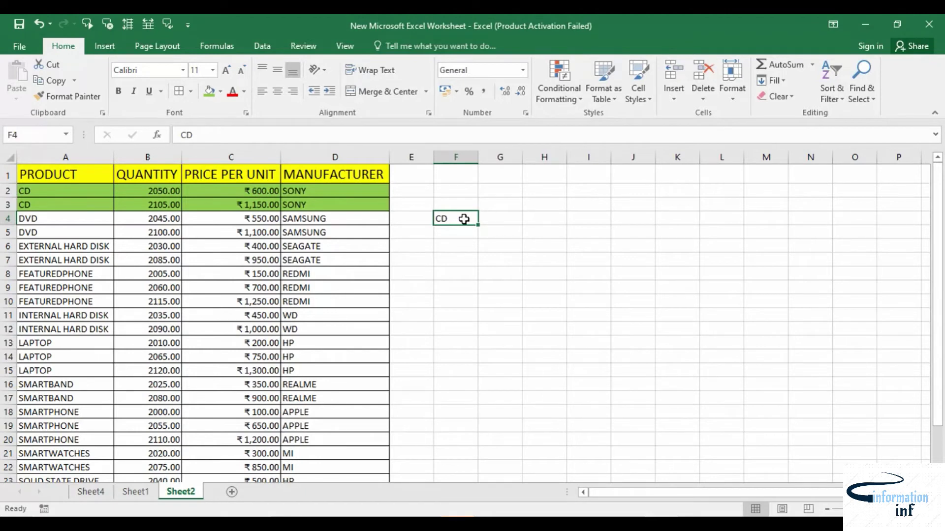
Enter SMARTBAND in F4 and scroll to check its highlighted rows.
text(SMARTBAND)
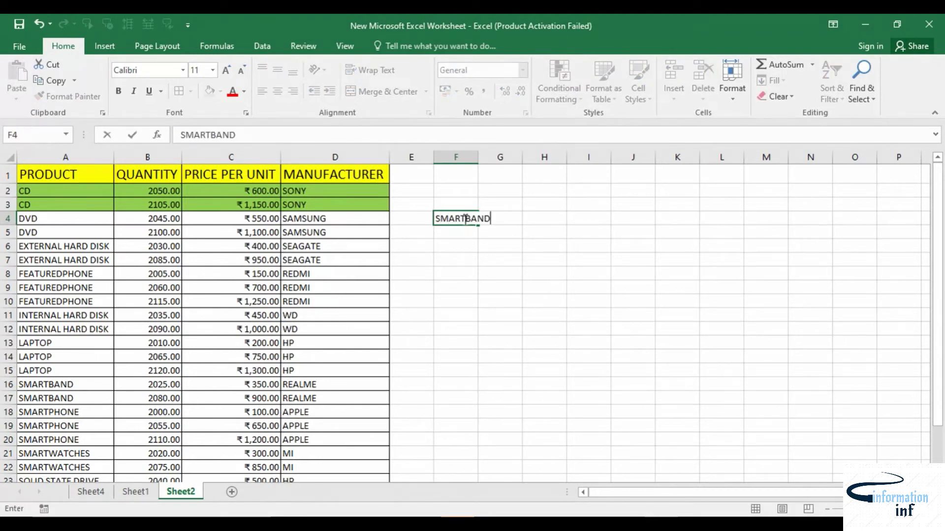
key(Return)
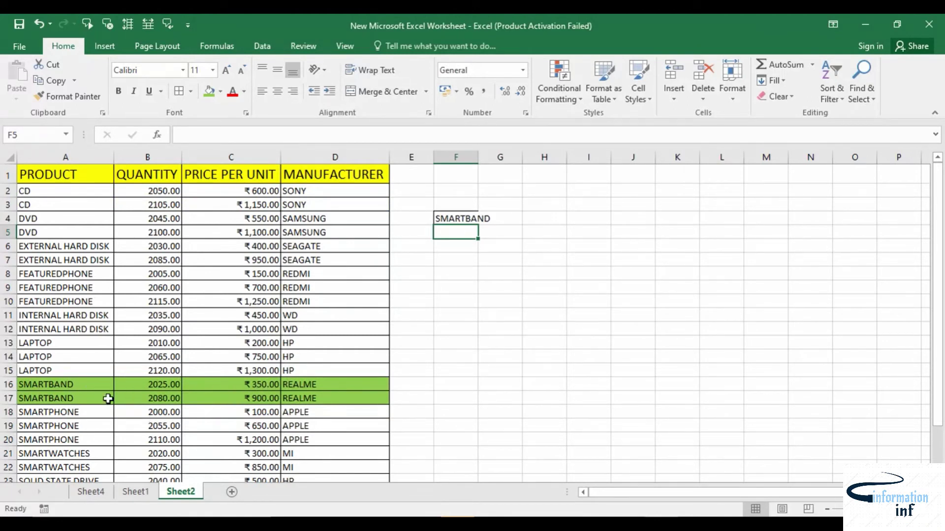
click(468, 220)
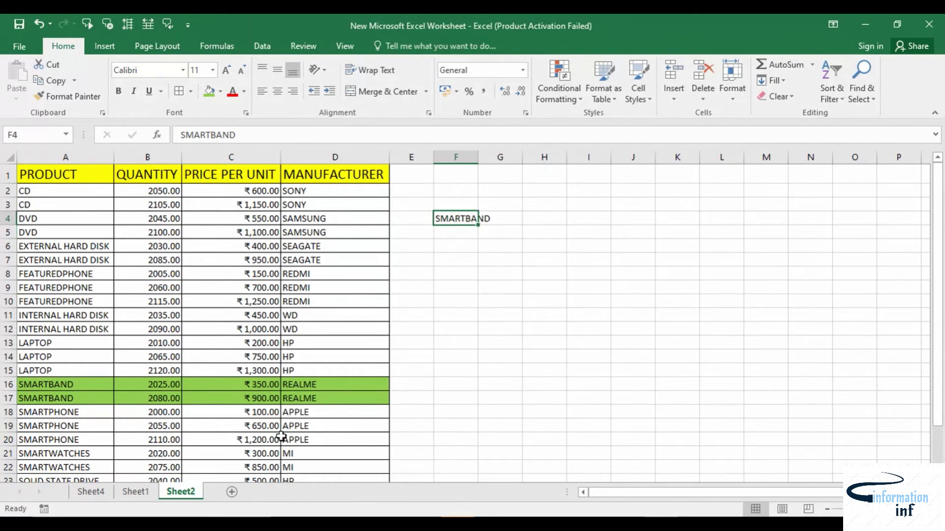
scroll(281, 436, down, 1)
scroll(281, 436, down, 1)
scroll(392, 332, up, 1)
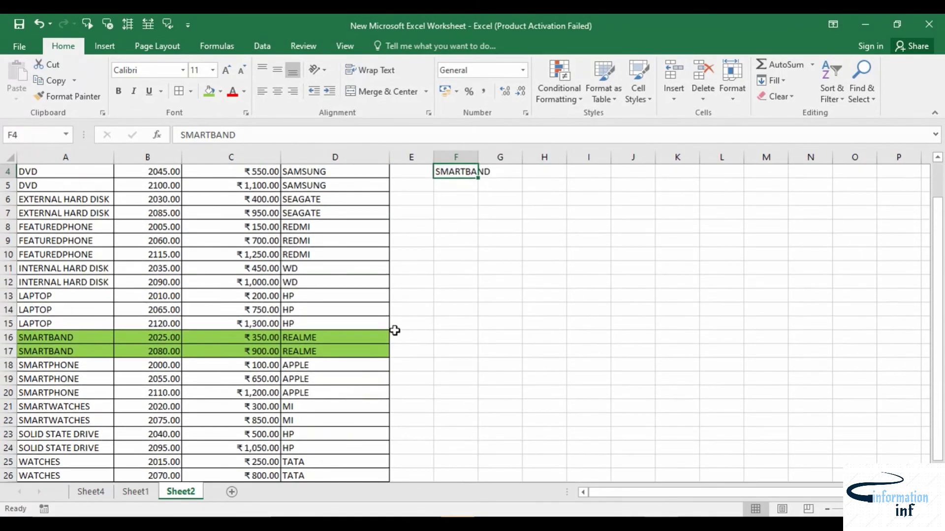
Change F4 to WATCHES and check that rows 25–27 are filled green.
text(WATCHE)
key(Return)
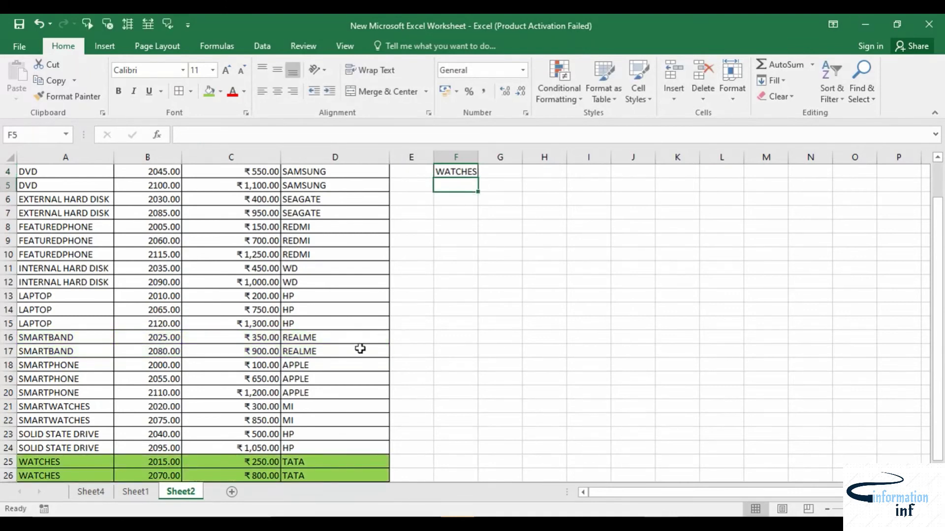
scroll(360, 348, down, 2)
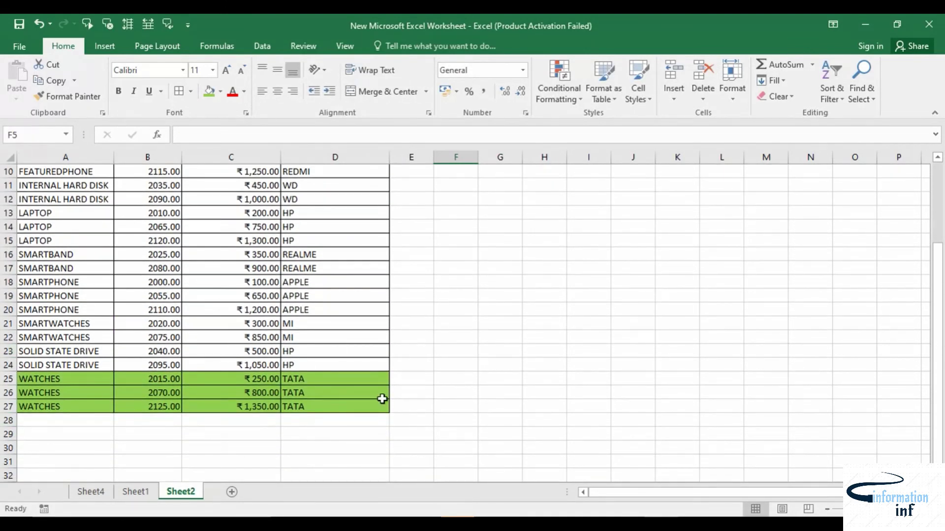
scroll(384, 396, up, 3)
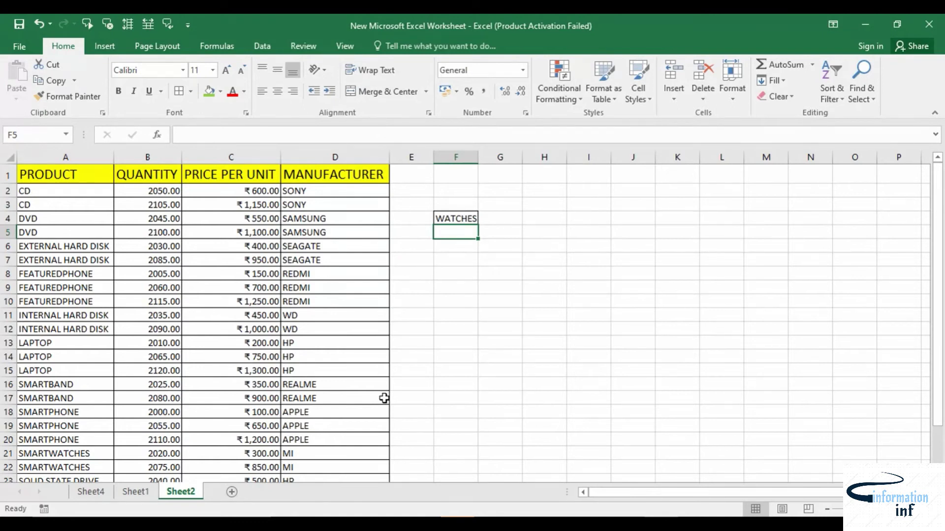
scroll(384, 398, down, 3)
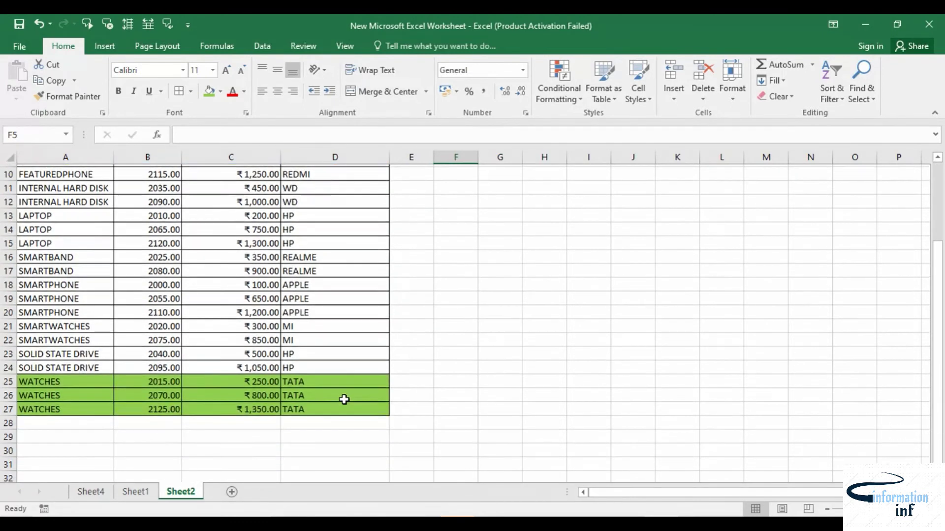
scroll(252, 416, up, 2)
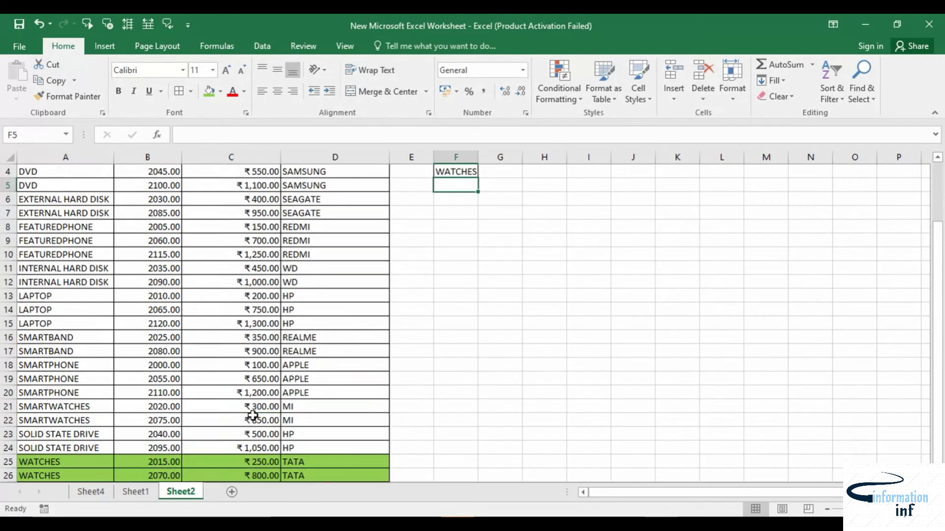
scroll(251, 413, up, 1)
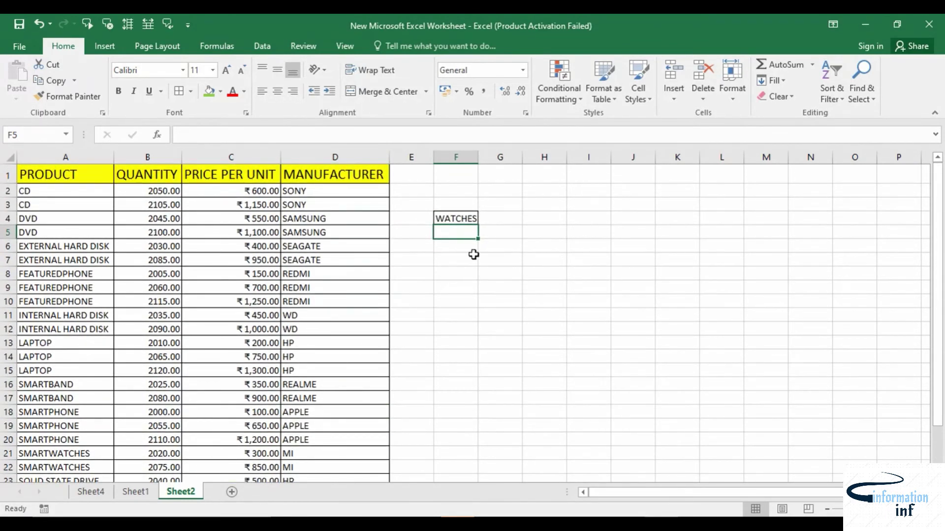
click(508, 222)
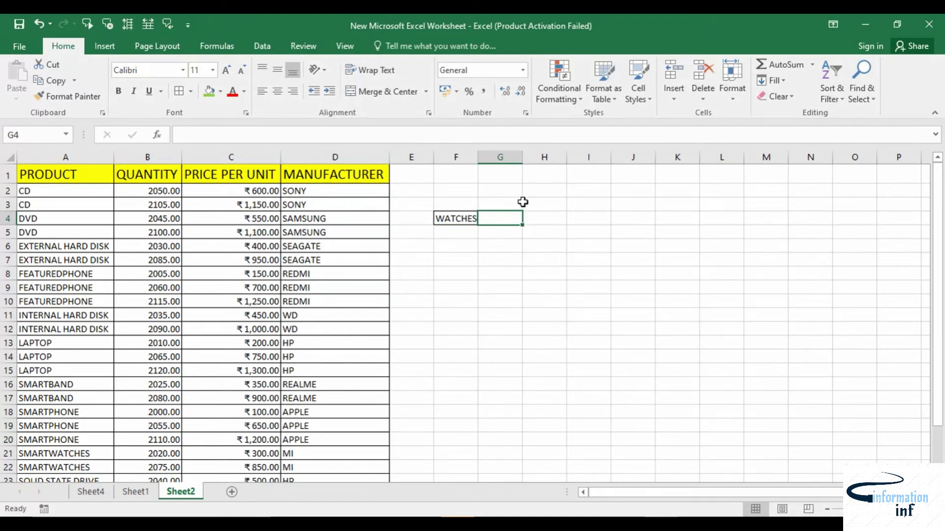
Enter MANUFACTURER in cell G4 as the header name to match.
text(M)
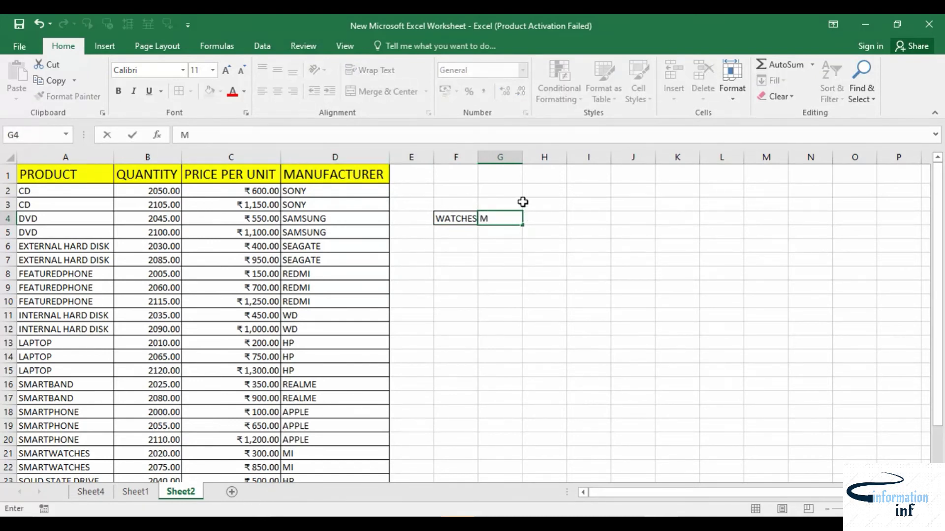
text(ANUFACTURER)
key(Return)
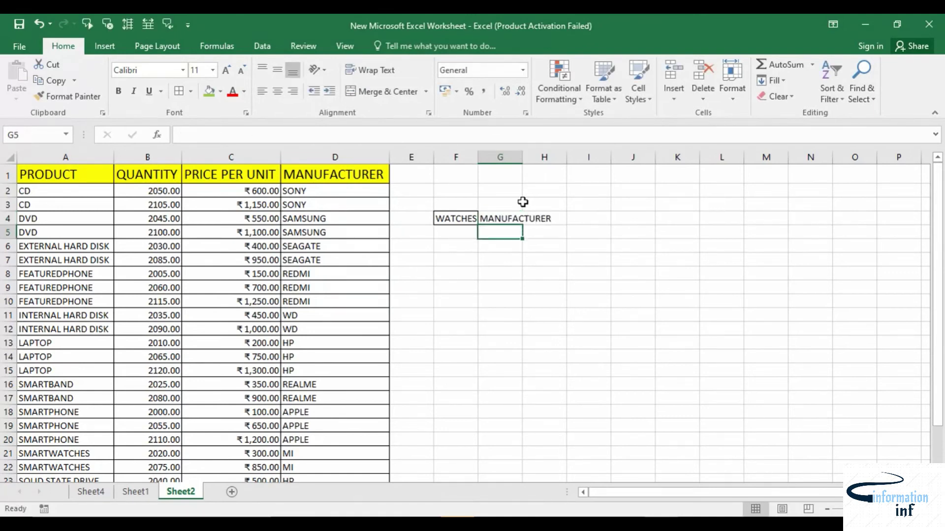
click(517, 218)
scroll(371, 323, down, 6)
scroll(352, 339, up, 6)
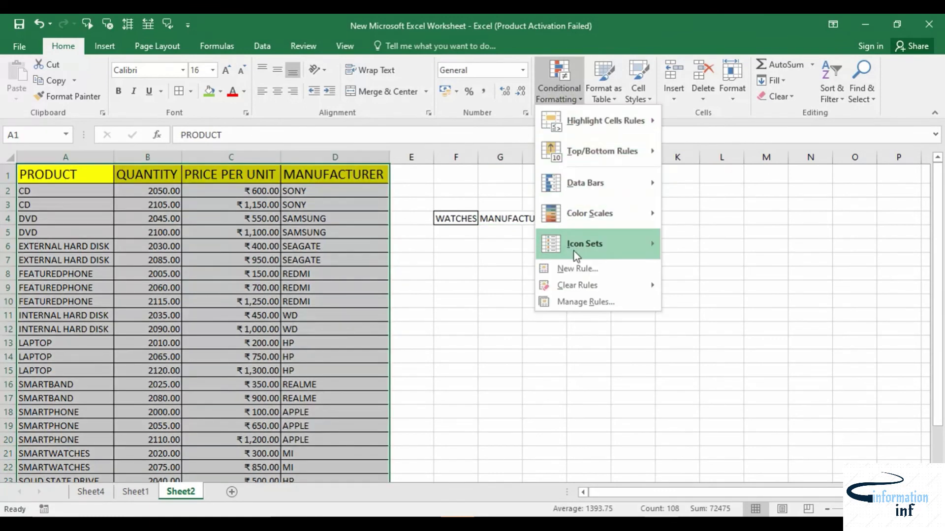
Create a formula-based rule with the condition =A$1=$G$4.
click(578, 269)
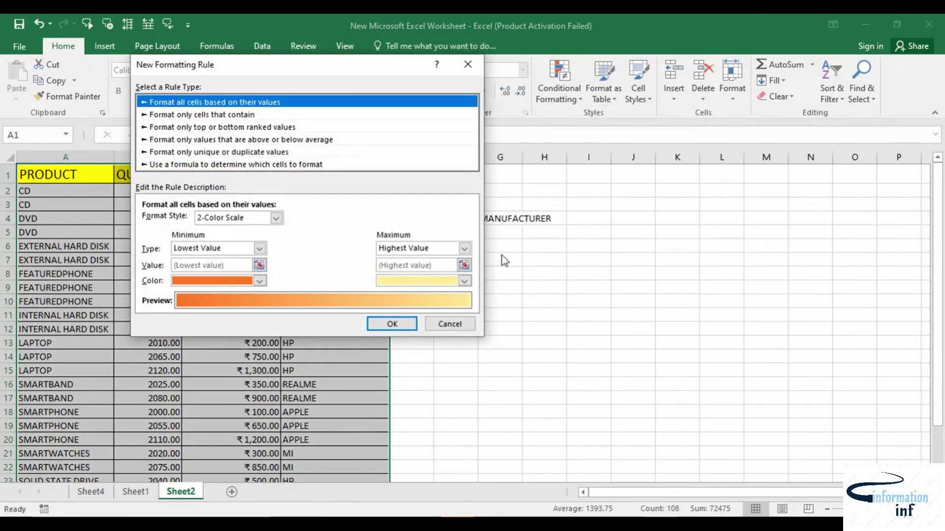
click(239, 165)
click(368, 221)
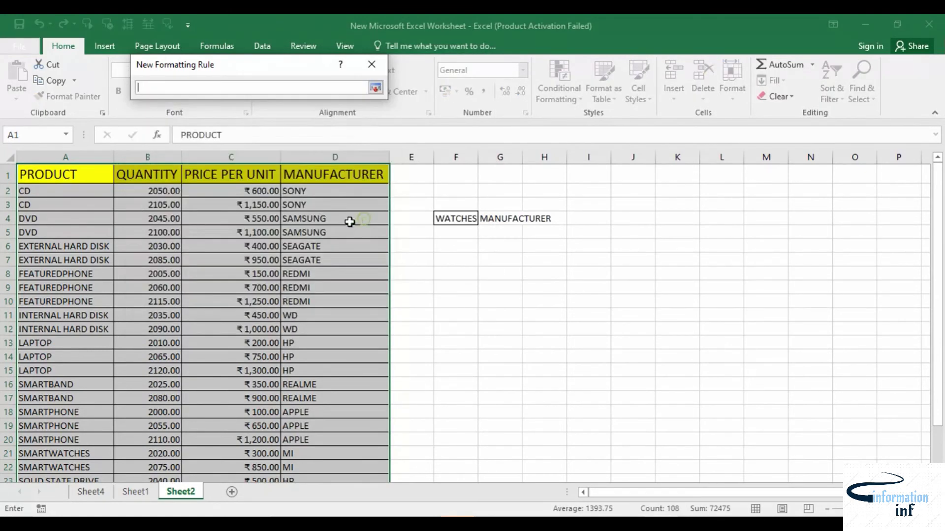
click(65, 176)
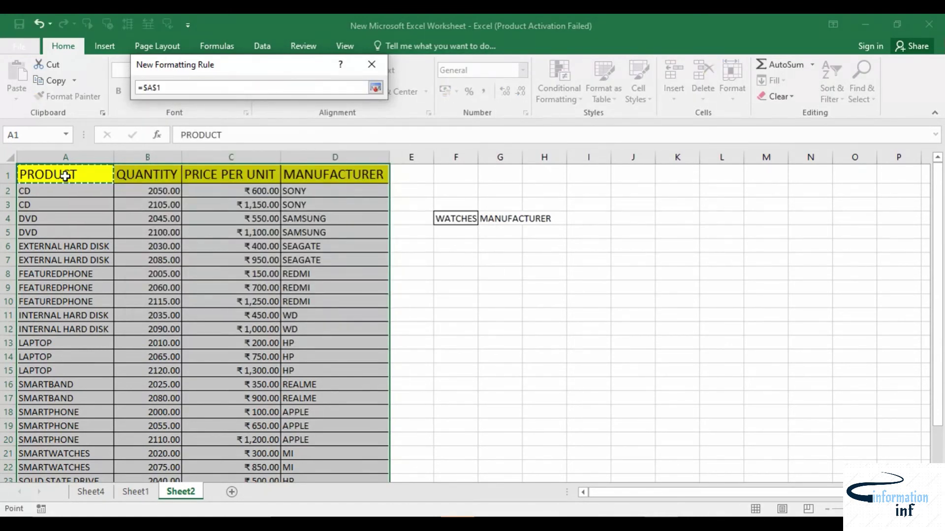
key(F4)
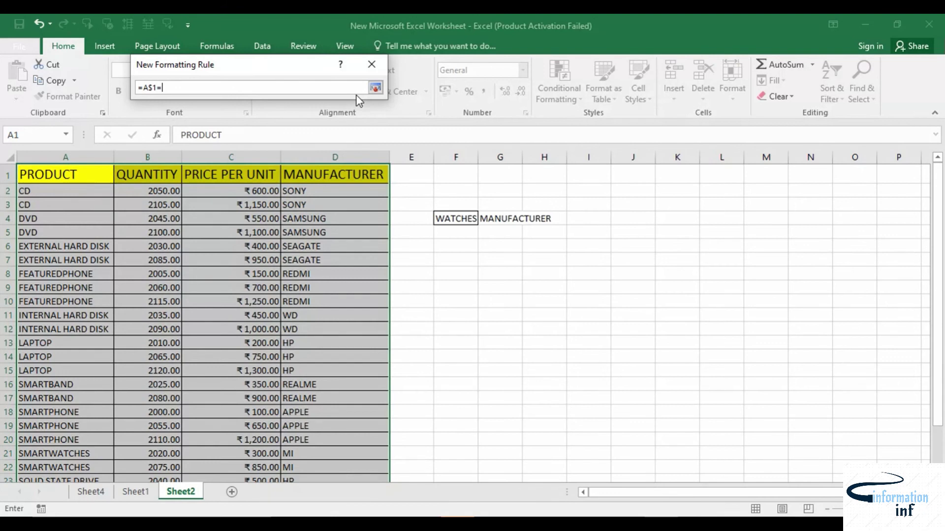
text(=)
click(500, 221)
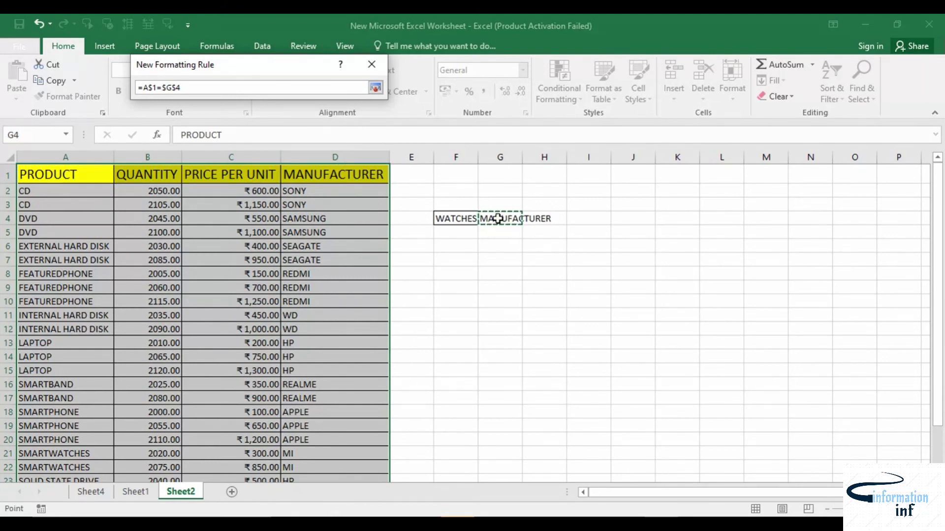
click(376, 88)
Give the rule an orange fill and apply it, highlighting the MANUFACTURER column D.
click(349, 265)
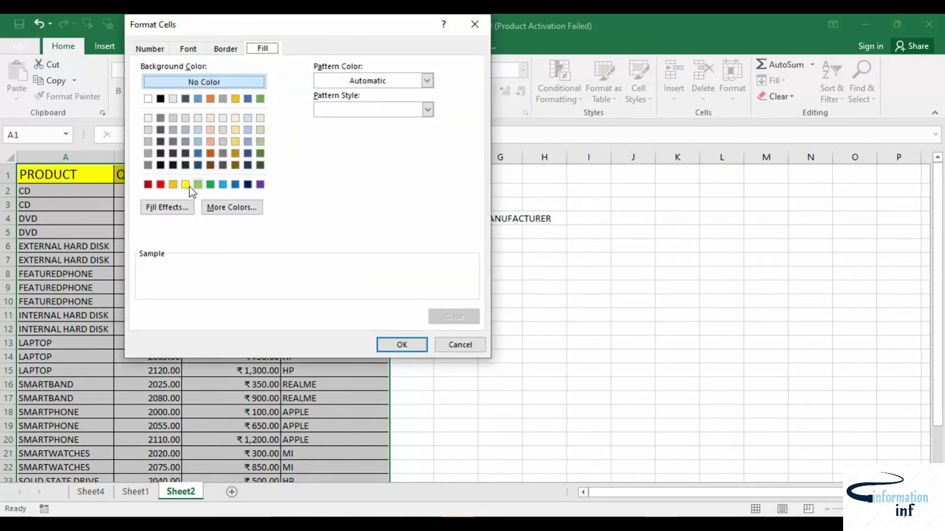
click(173, 184)
click(401, 343)
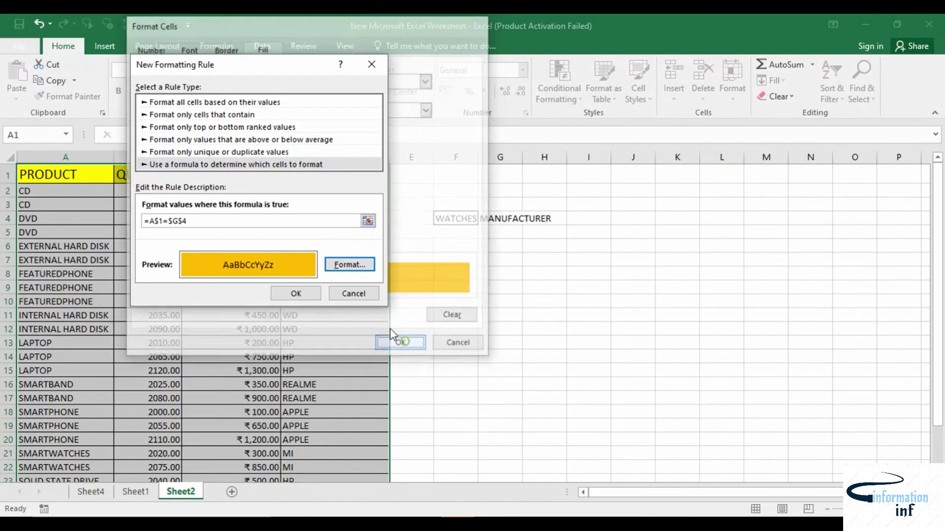
click(296, 293)
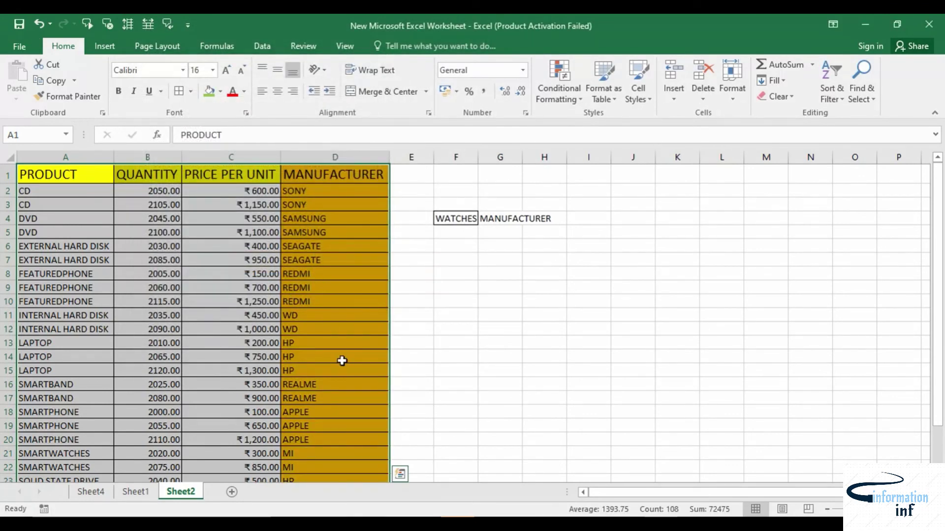
scroll(332, 454, down, 5)
scroll(331, 453, up, 4)
scroll(331, 454, up, 1)
Change G4 from MANUFACTURER to QUANTITY so the orange fill shifts to column B.
click(66, 175)
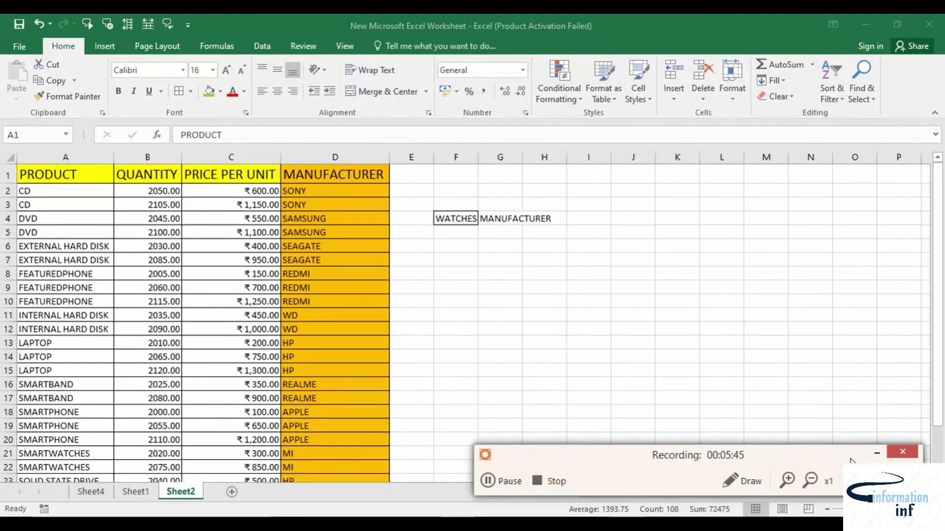
click(877, 454)
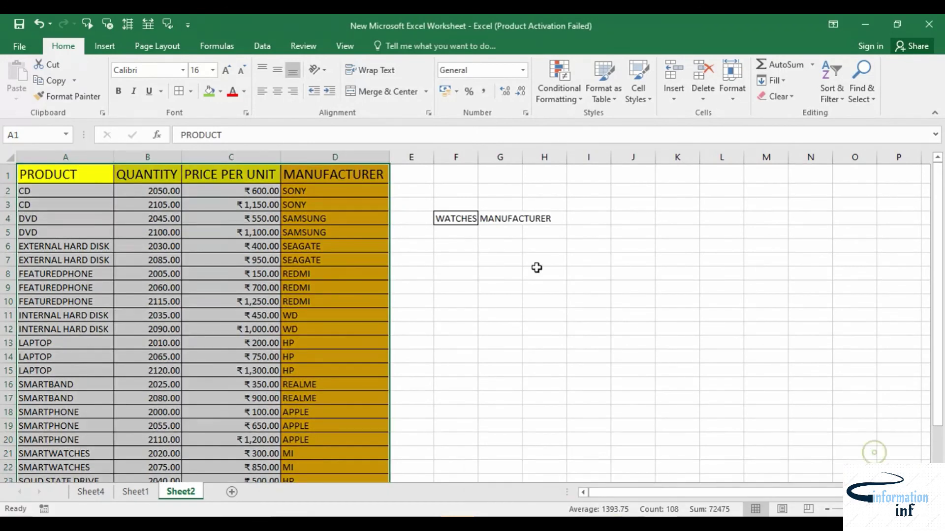
click(512, 219)
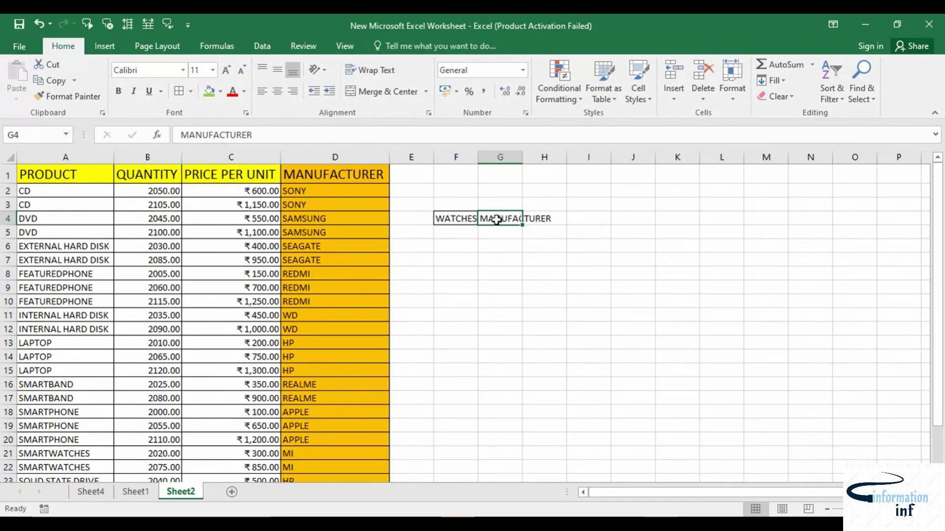
text(QUANTITY)
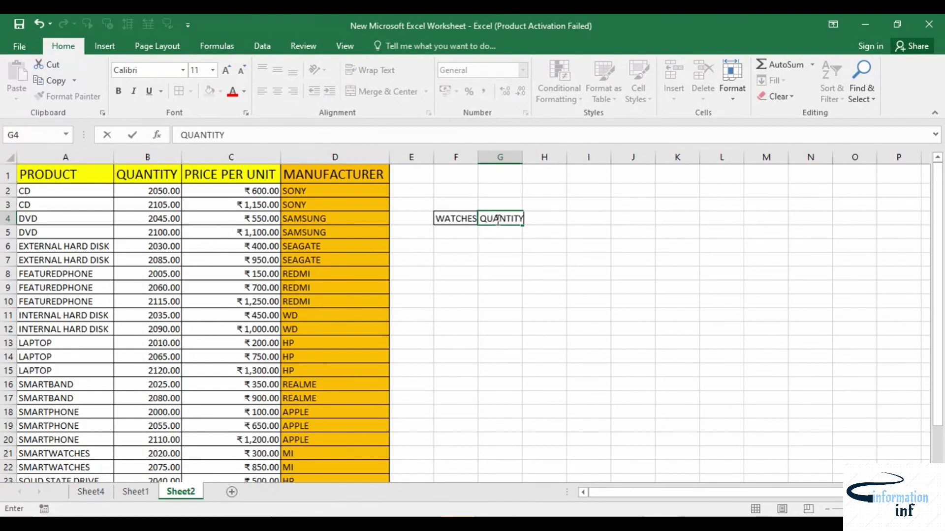
key(Return)
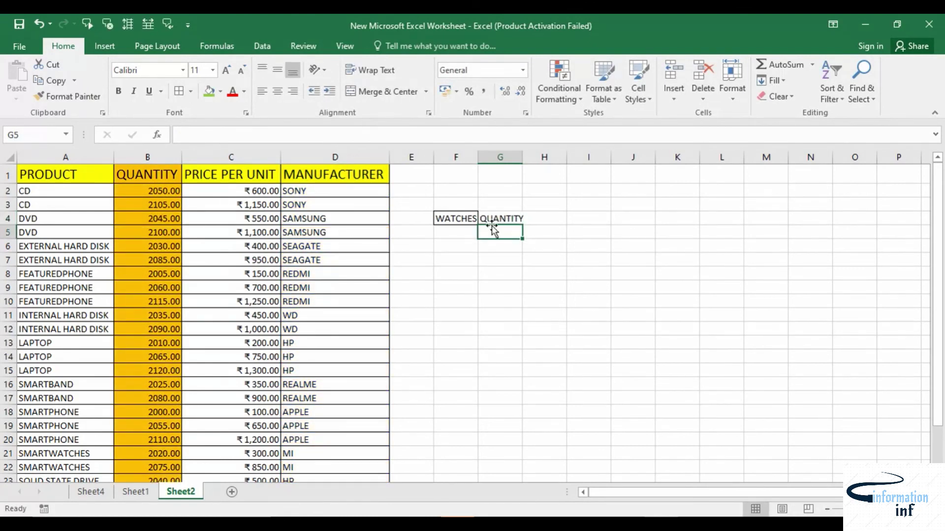
Check the orange highlight on the QUANTITY column and stop the screen recording.
scroll(485, 251, down, 5)
scroll(488, 281, up, 5)
click(648, 515)
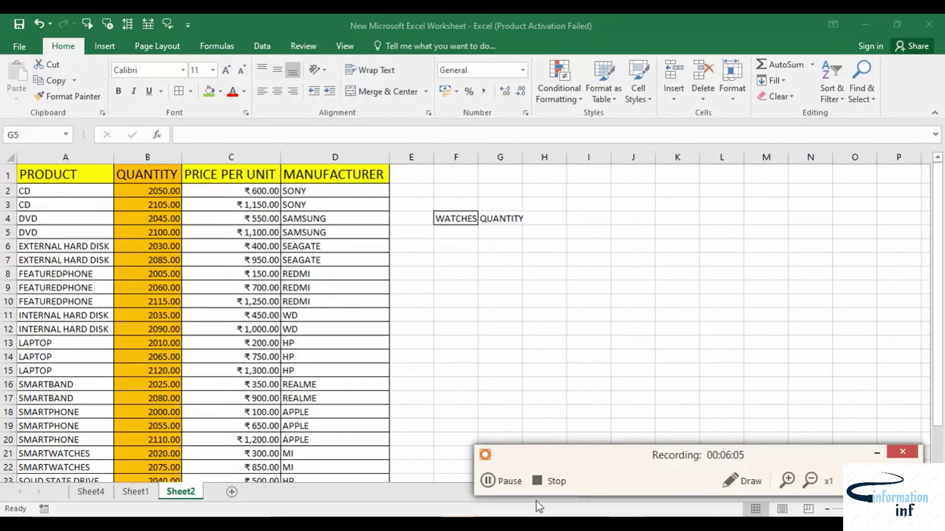
click(549, 483)
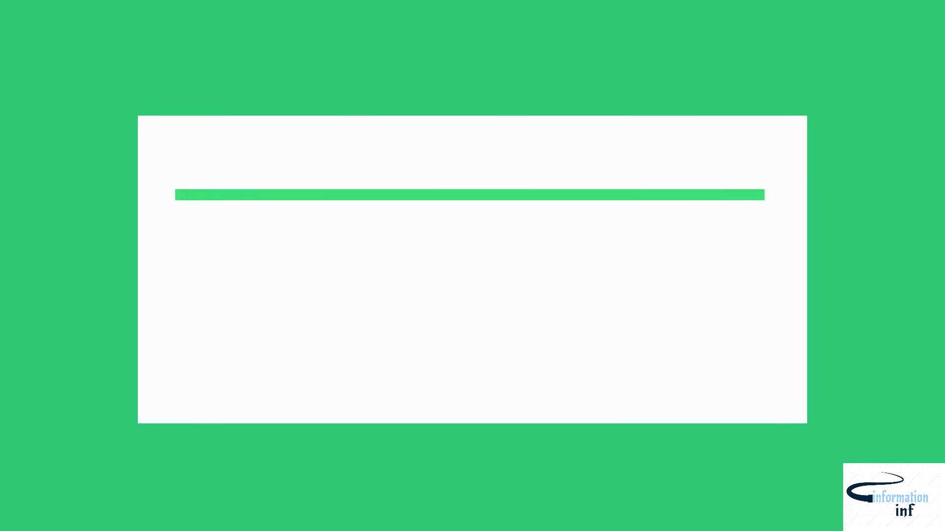